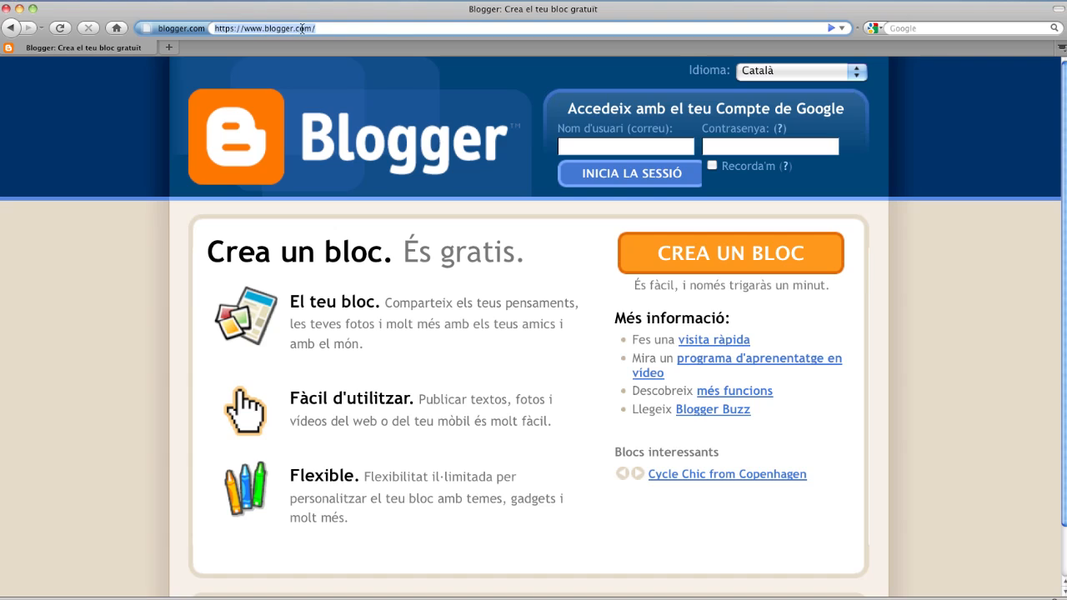
- Sign in to Blogger by entering the Google account e-mail and password
{"action": "left_click", "coordinate": [588, 145]}
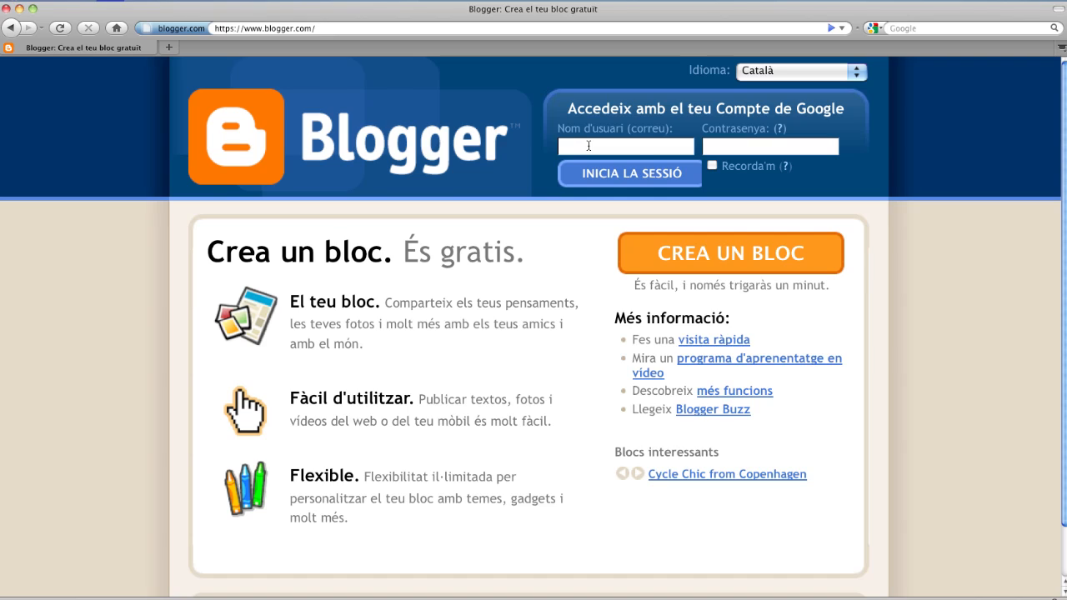
{"action": "key", "text": "super+v"}
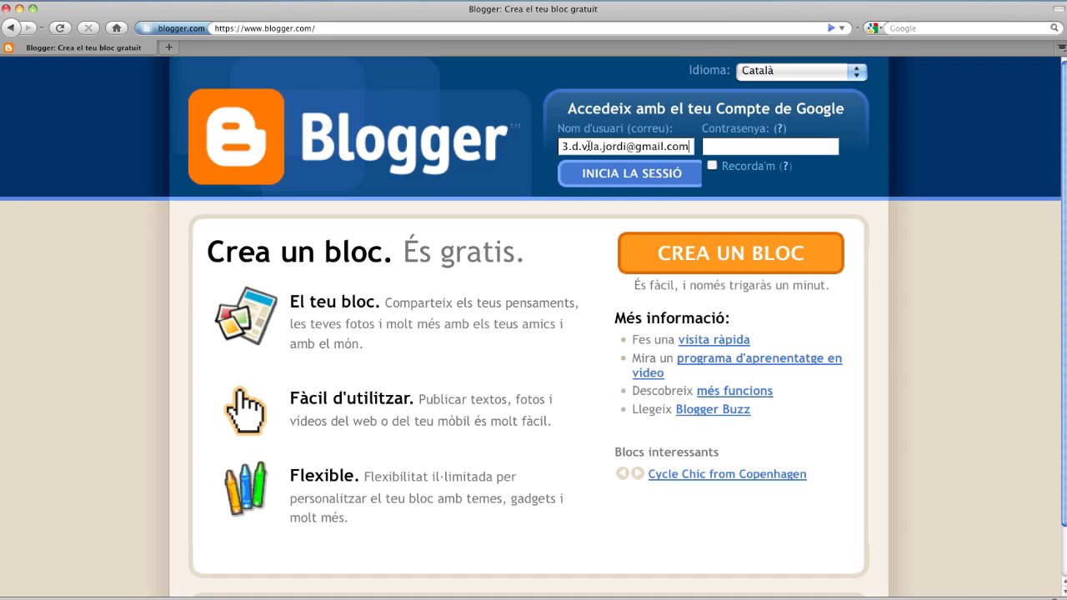
{"action": "left_click", "coordinate": [739, 147]}
{"action": "type", "text": "••••••••••••"}
{"action": "left_click", "coordinate": [633, 178]}
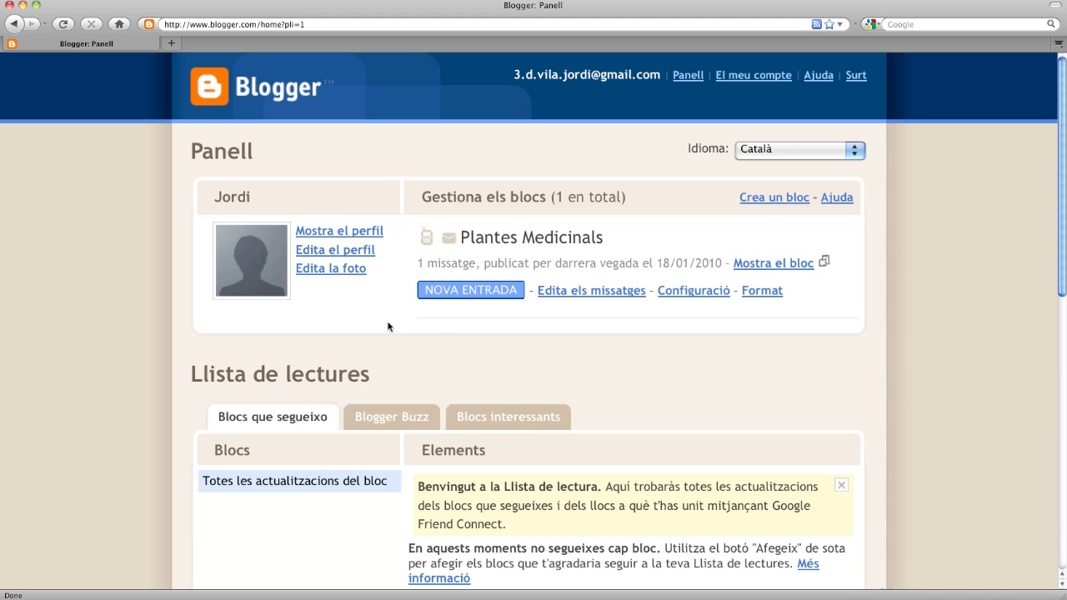
- Upload the sepia portrait JPEG from the home Pictures folder as the profile photo
{"action": "left_click", "coordinate": [341, 270]}
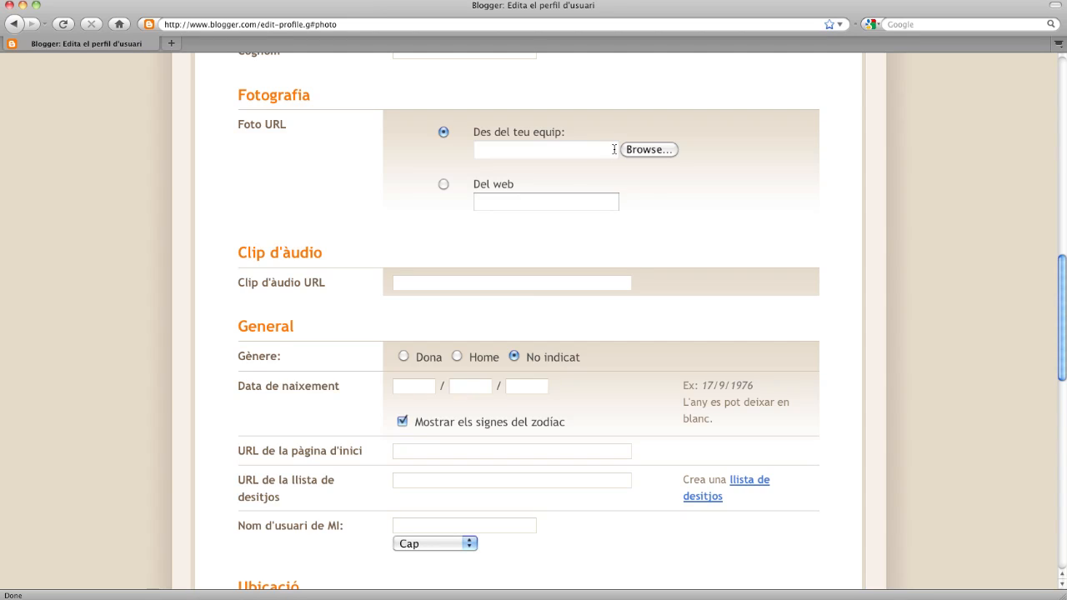
{"action": "left_click", "coordinate": [636, 150]}
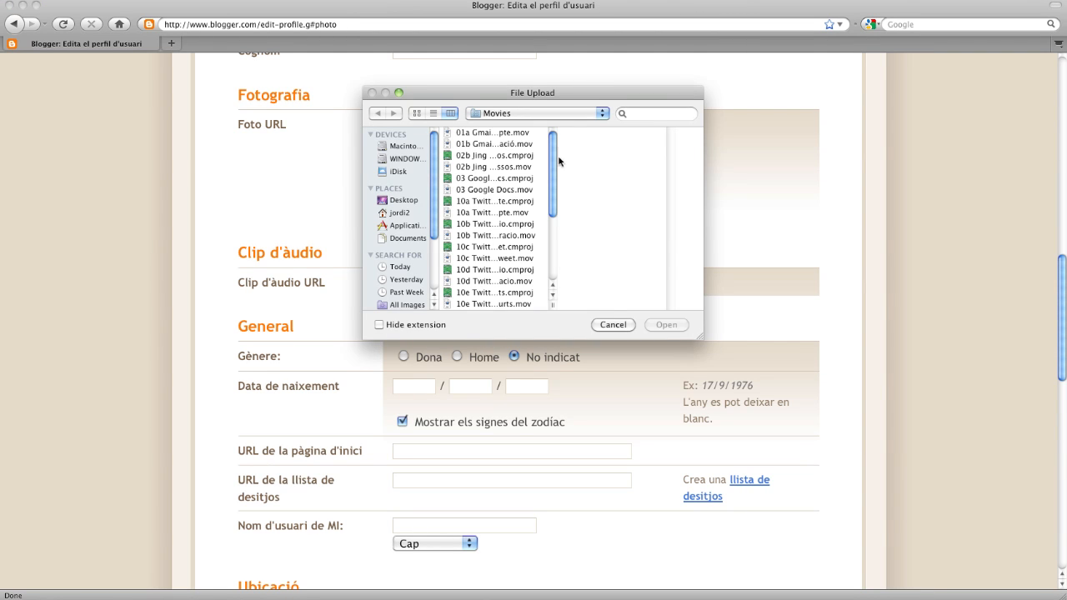
{"action": "left_click", "coordinate": [392, 214]}
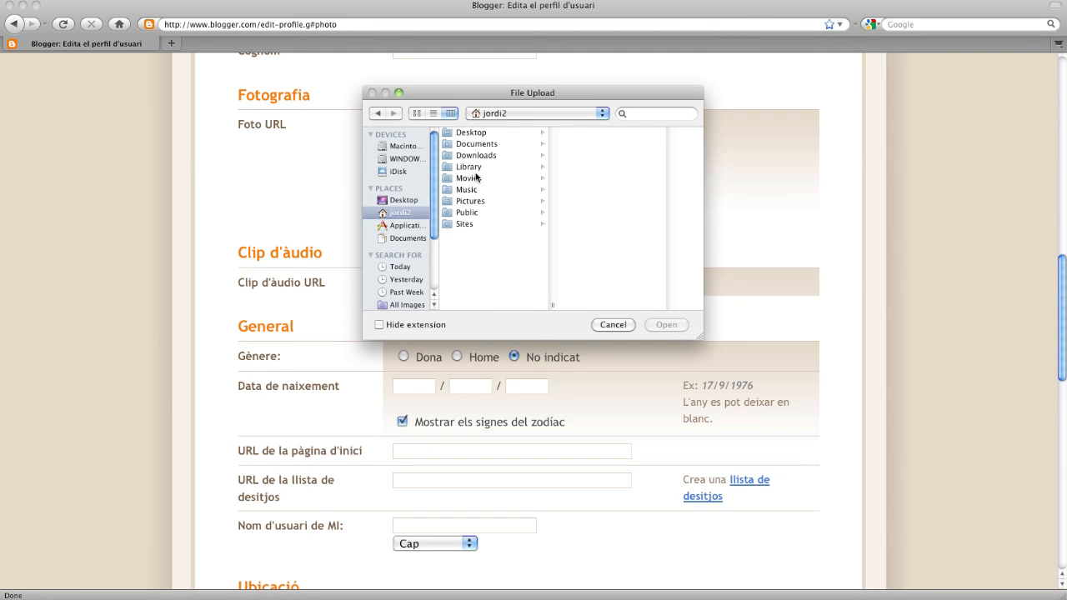
{"action": "left_click", "coordinate": [469, 202]}
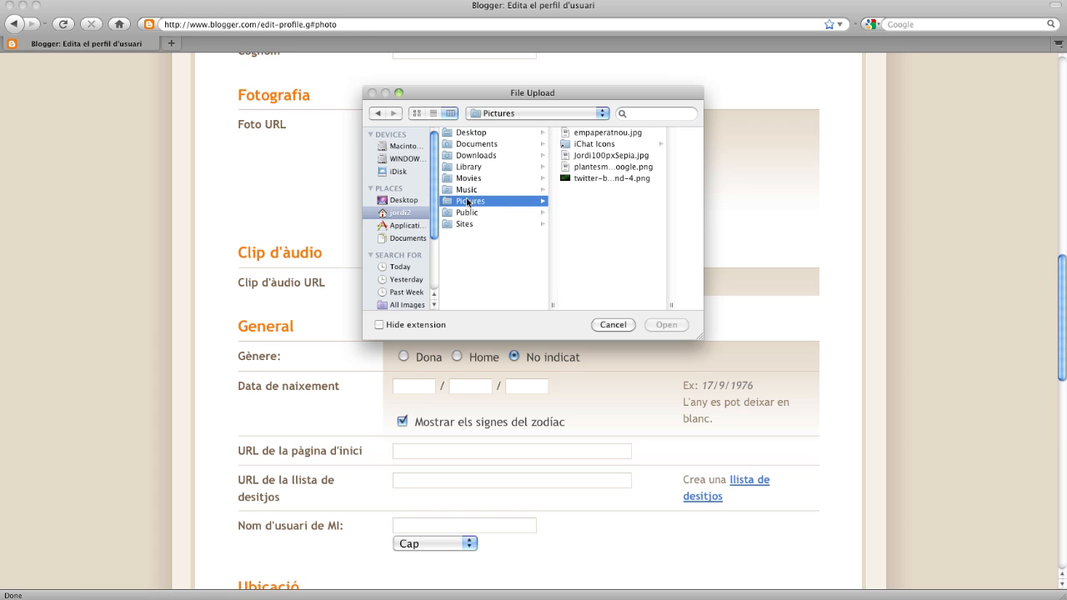
{"action": "left_click", "coordinate": [608, 156]}
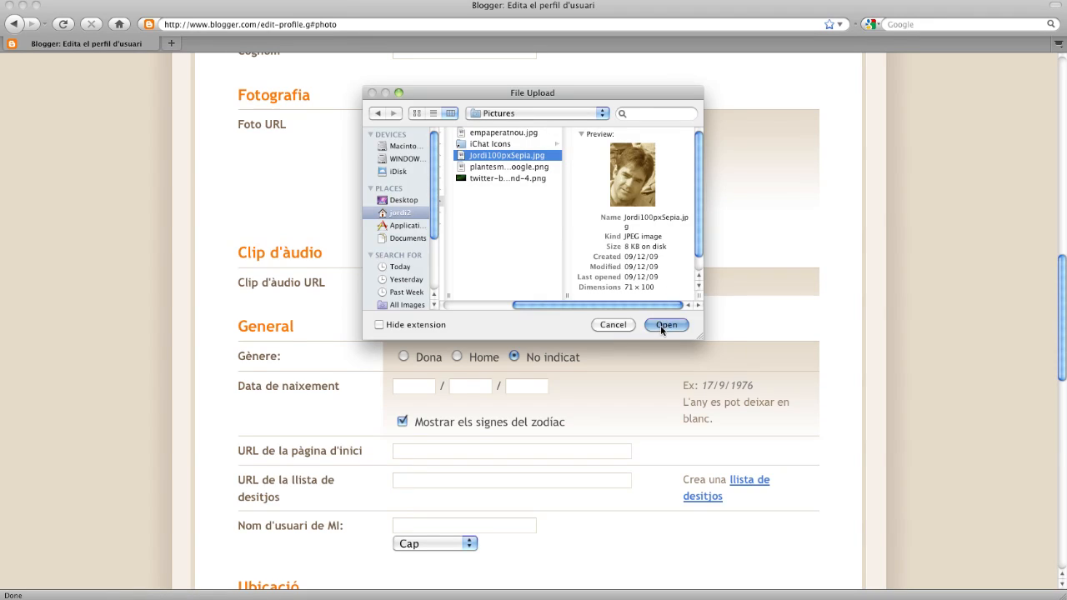
{"action": "left_click", "coordinate": [660, 325]}
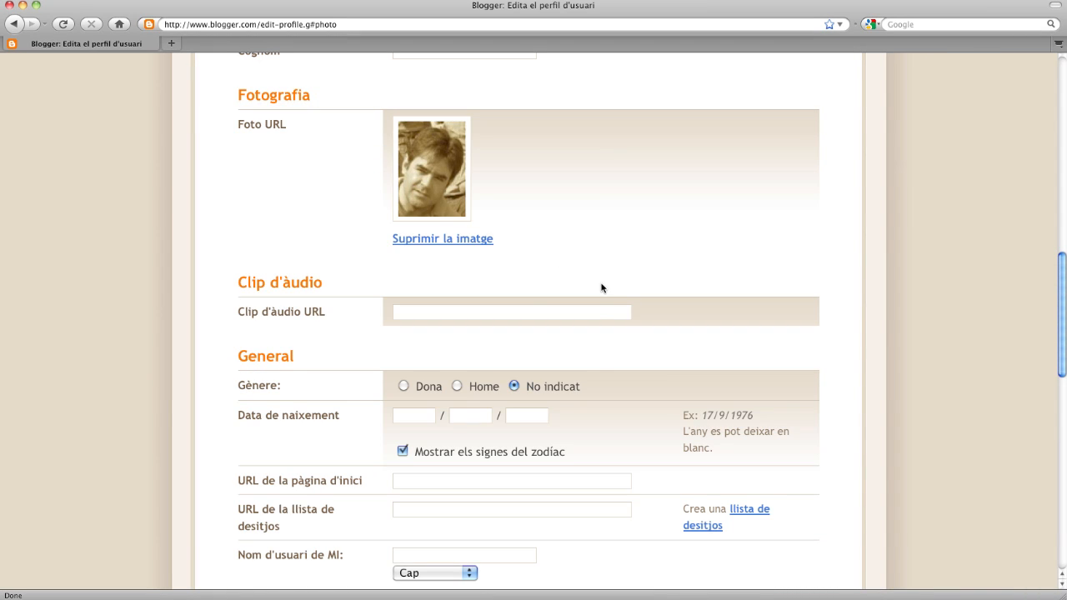
- Choose Educació as the Feina work sector and save the profile with DESA EL PERFIL
{"action": "scroll", "coordinate": [608, 384], "scroll_direction": "down", "scroll_amount": 3}
{"action": "scroll", "coordinate": [608, 385], "scroll_direction": "down", "scroll_amount": 9}
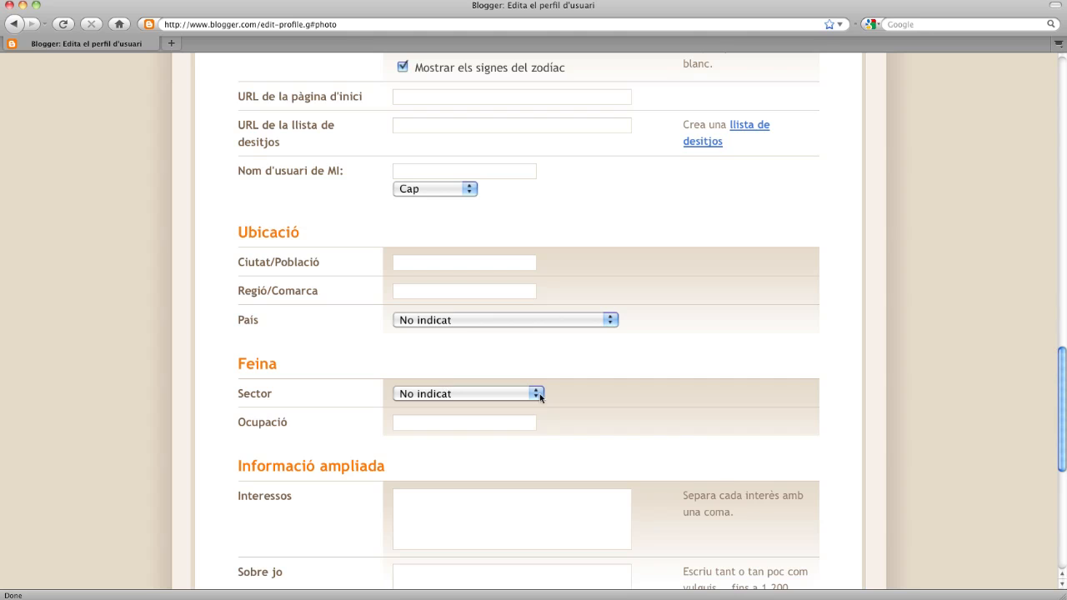
{"action": "scroll", "coordinate": [677, 403], "scroll_direction": "down", "scroll_amount": 1}
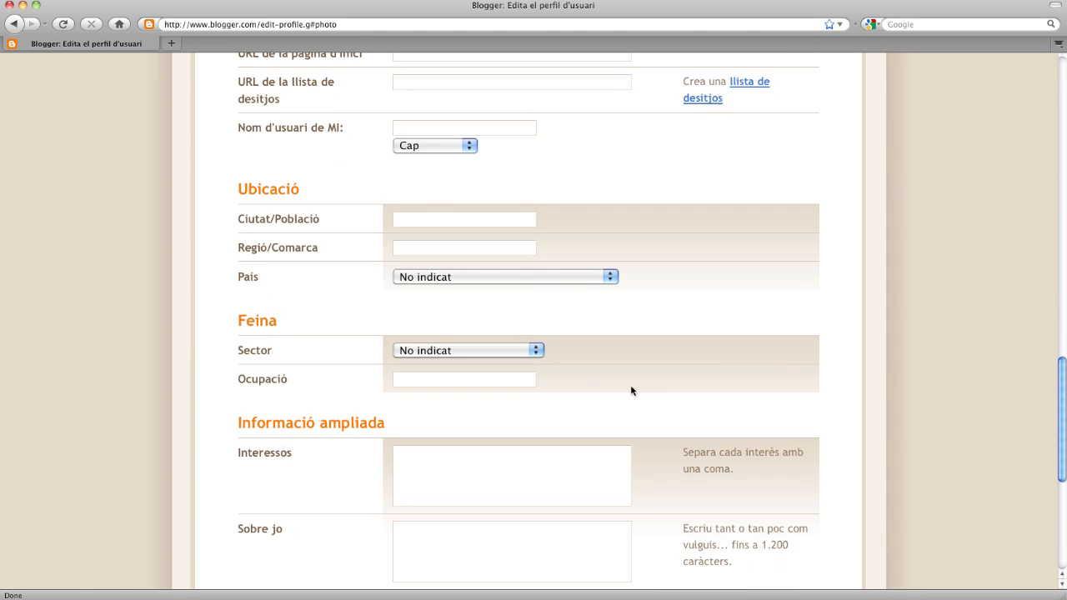
{"action": "left_click", "coordinate": [538, 350]}
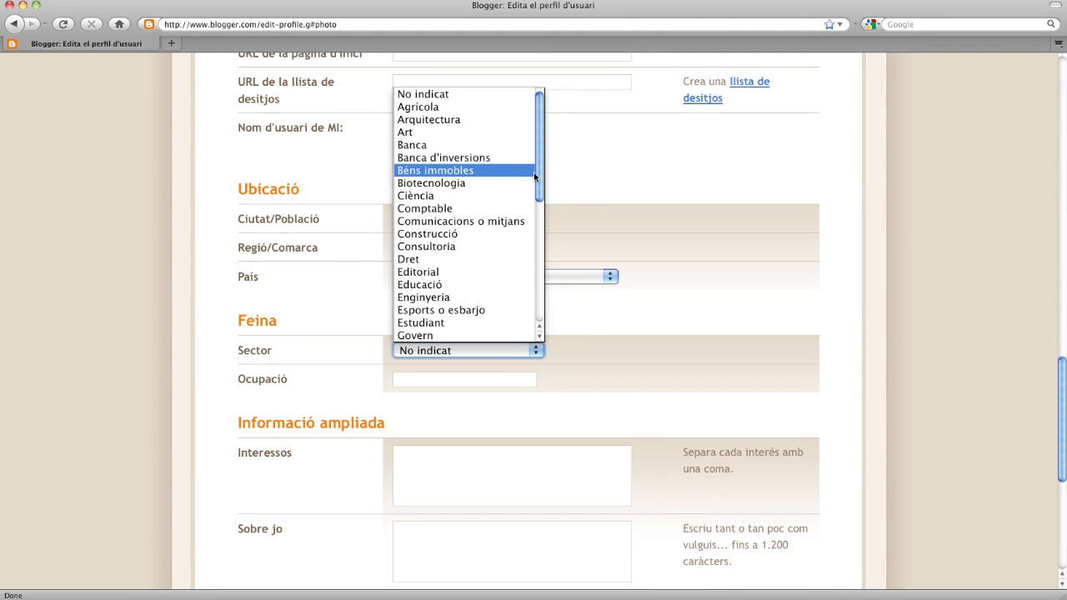
{"action": "left_click", "coordinate": [454, 284]}
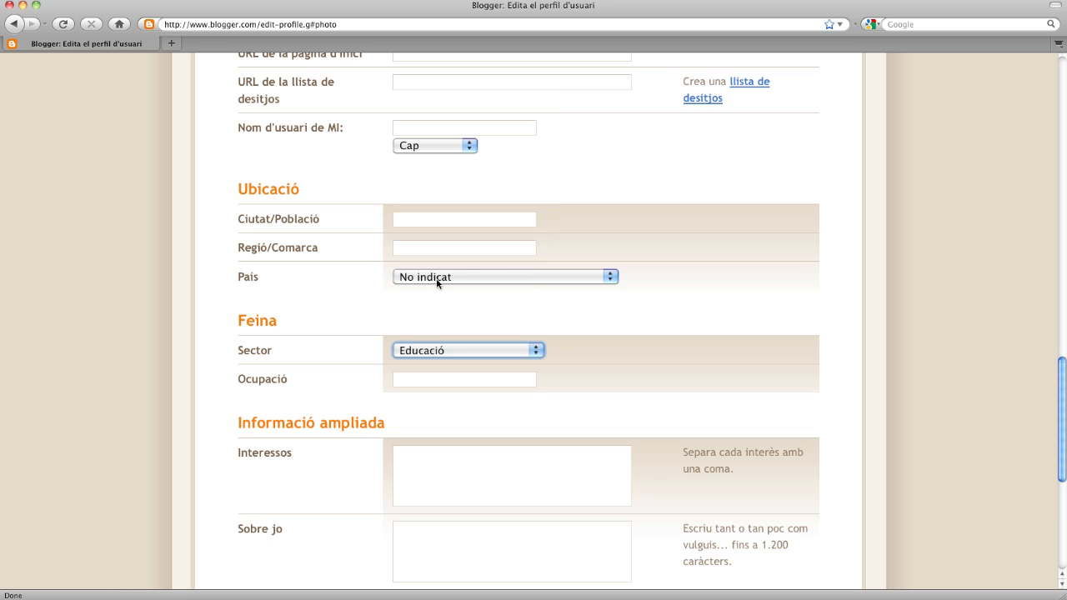
{"action": "scroll", "coordinate": [594, 388], "scroll_direction": "down", "scroll_amount": 8}
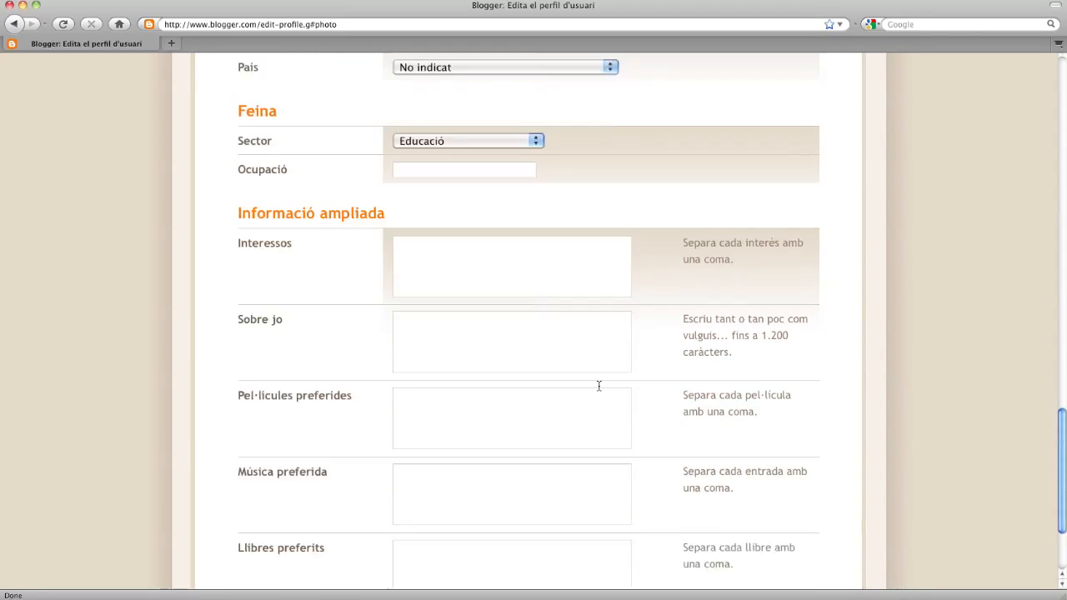
{"action": "scroll", "coordinate": [598, 386], "scroll_direction": "down", "scroll_amount": 2}
{"action": "left_click", "coordinate": [279, 494]}
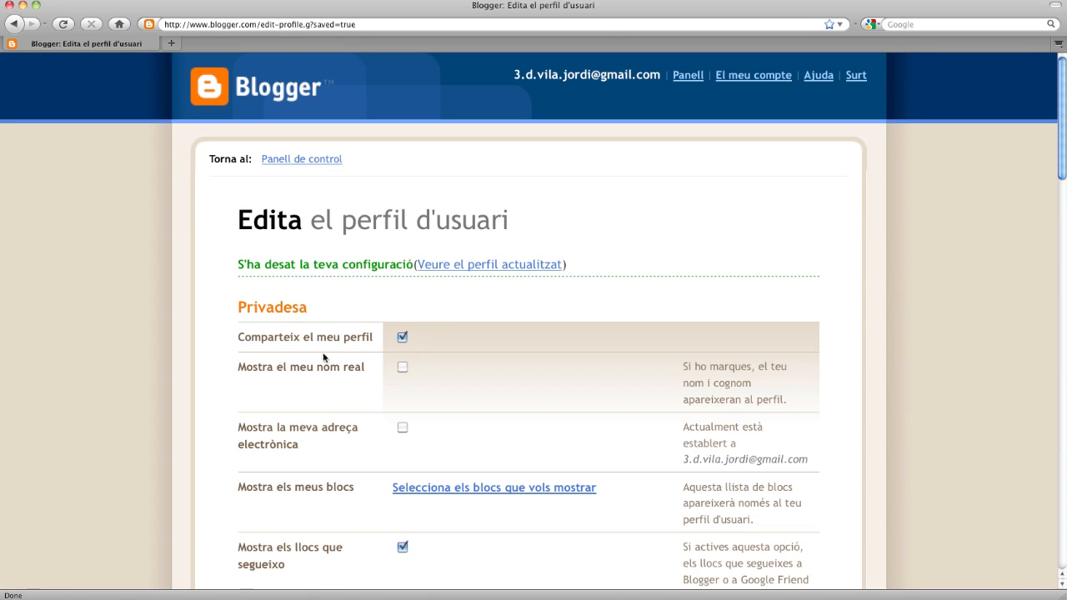
- Go back to Panell de control and open Configuració for Plantes Medicinals
{"action": "left_click", "coordinate": [304, 163]}
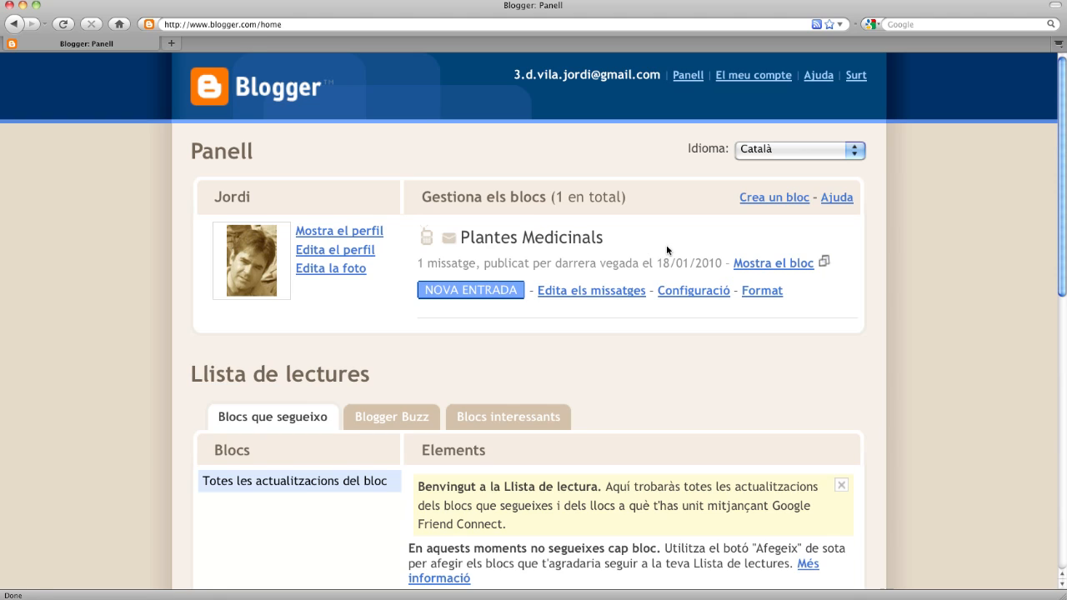
{"action": "left_click", "coordinate": [694, 293]}
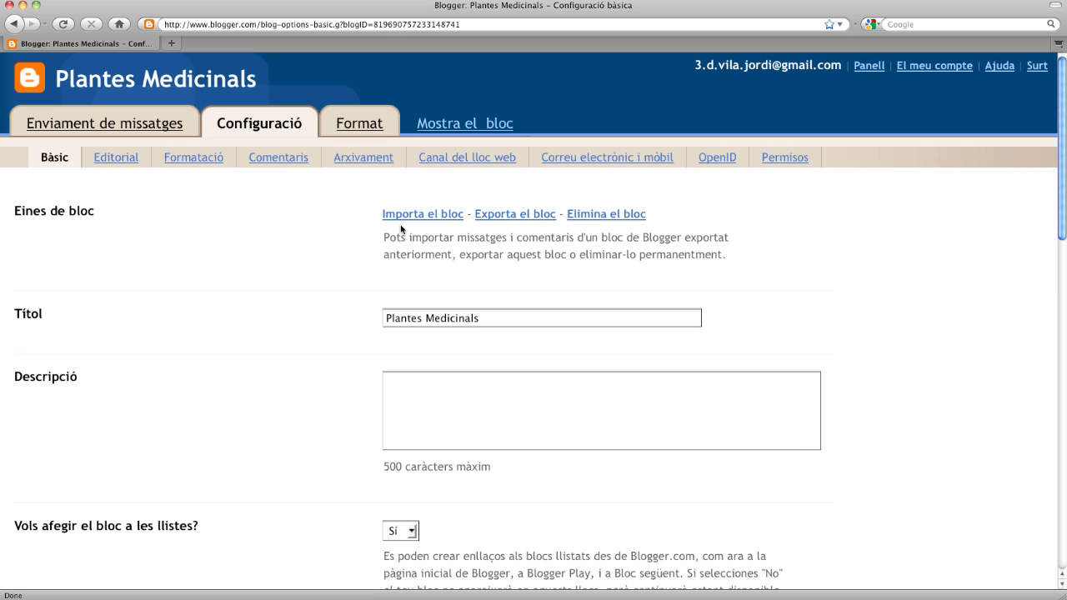
- Open the live blog in a new tab, zoom in, and copy the first paragraph starting 'Durant'
{"action": "right_click", "coordinate": [459, 129]}
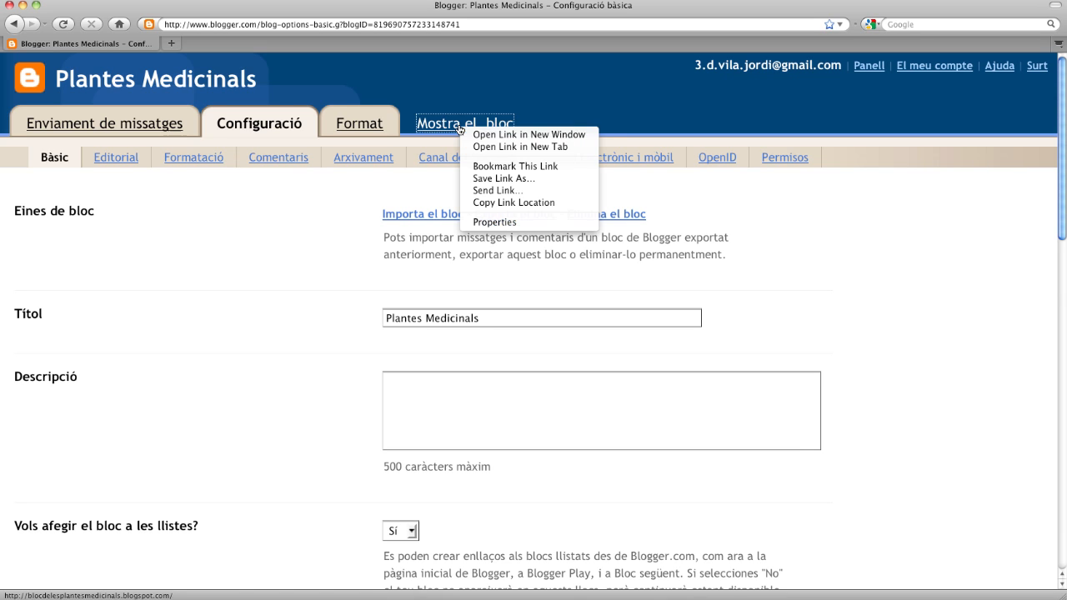
{"action": "left_click", "coordinate": [509, 148]}
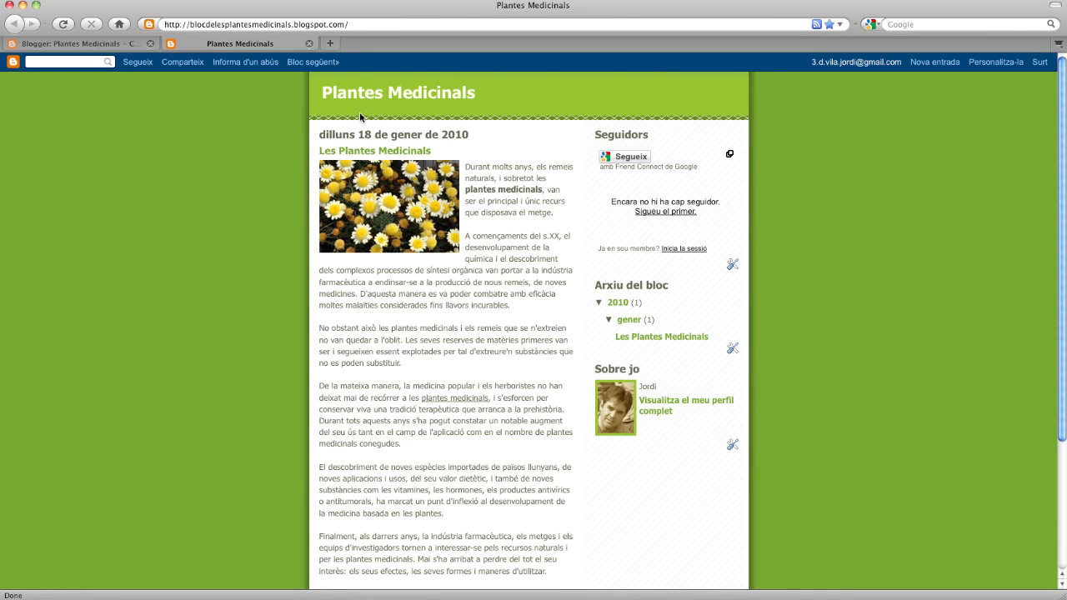
{"action": "key", "text": "super+plus"}
{"action": "key", "text": "super+plus"}
{"action": "key", "text": "super+plus"}
{"action": "key", "text": "super+plus"}
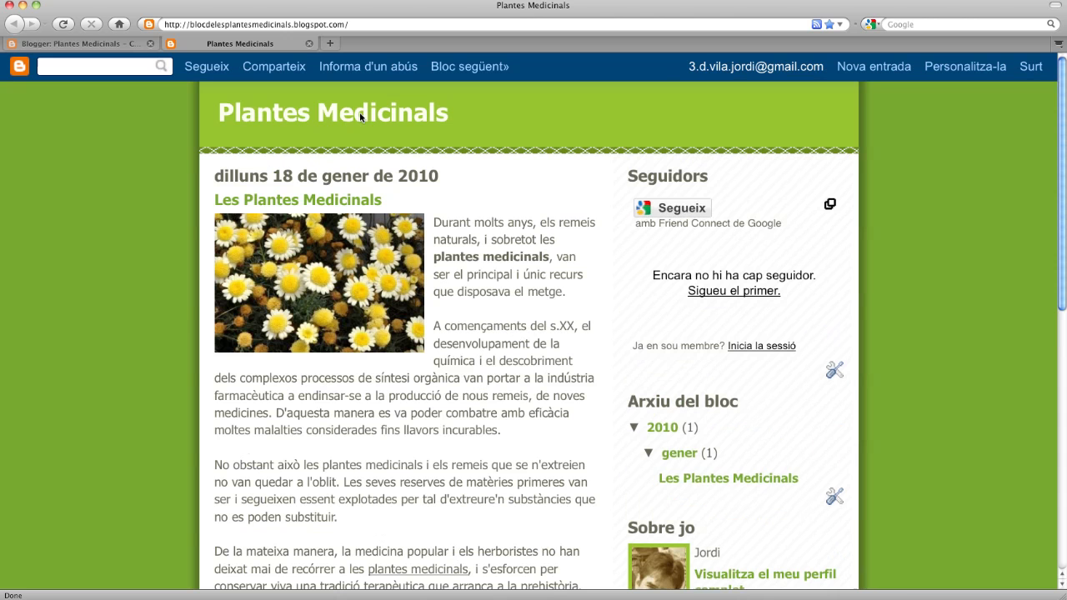
{"action": "left_click", "coordinate": [112, 43]}
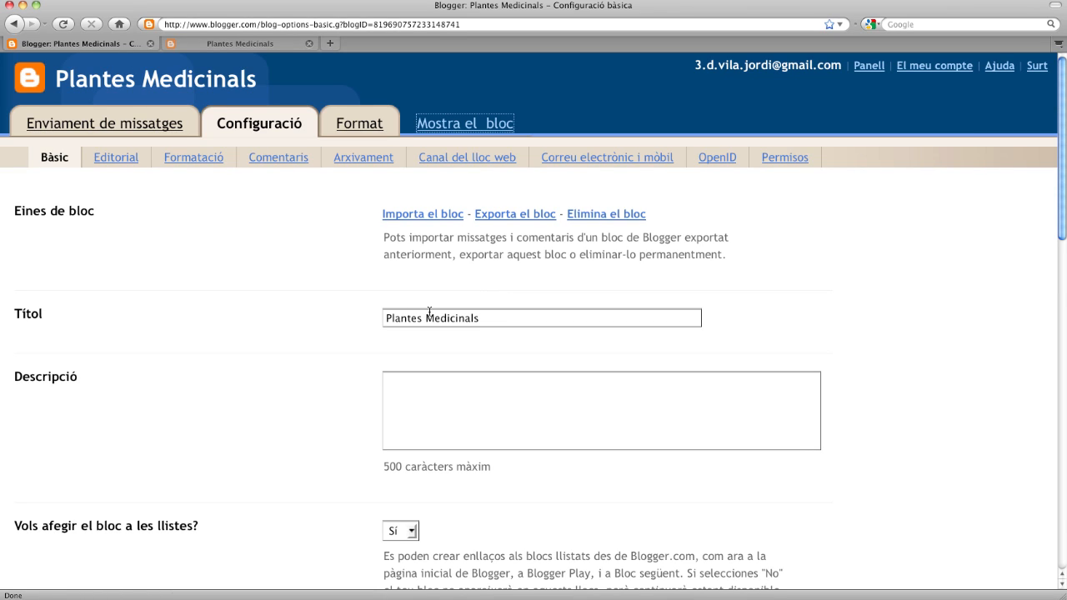
{"action": "left_click", "coordinate": [457, 393]}
{"action": "left_click", "coordinate": [259, 48]}
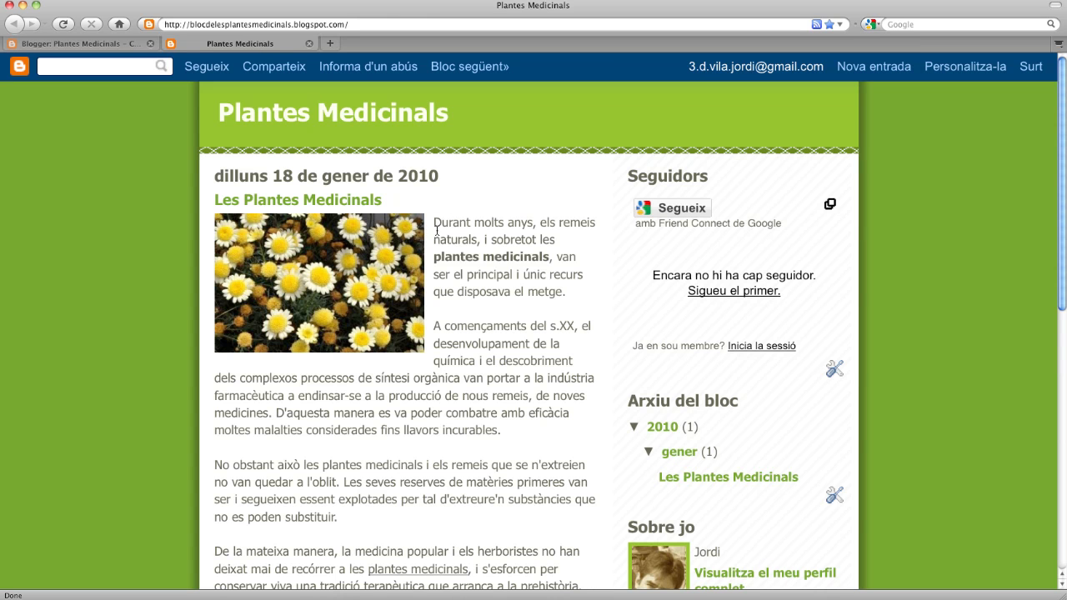
{"action": "left_click_drag", "start_coordinate": [434, 222], "coordinate": [566, 292]}
{"action": "key", "text": "super+c"}
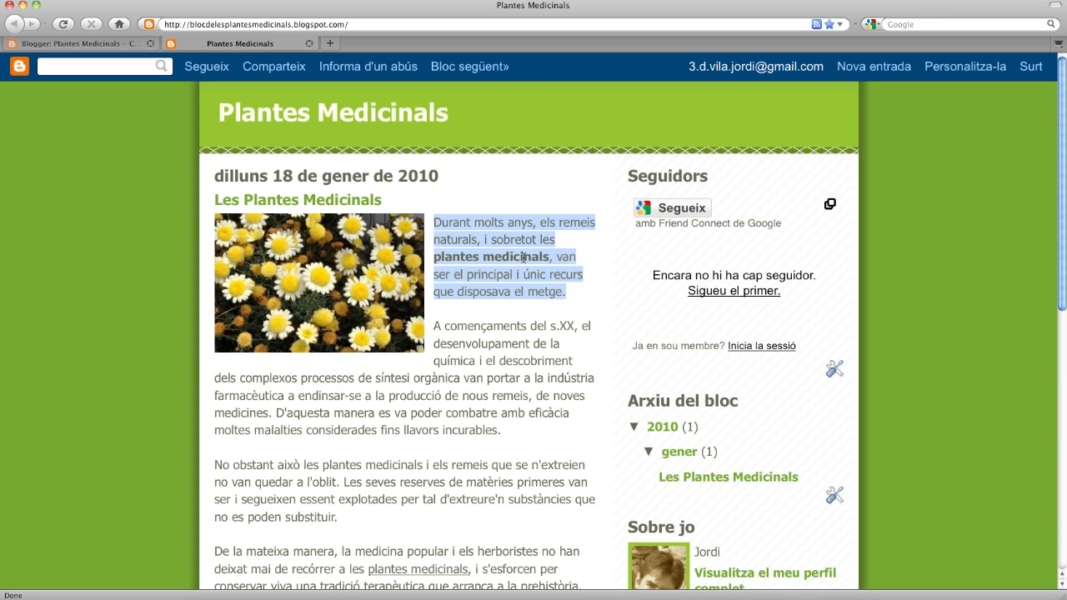
{"action": "left_click", "coordinate": [83, 44]}
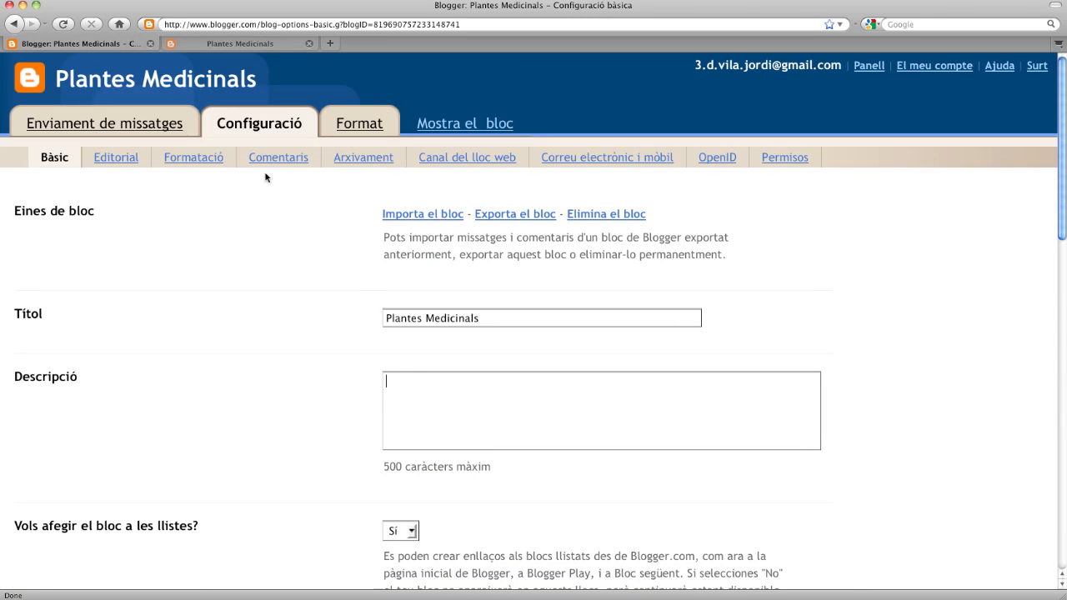
- Paste the medicinal-plants paragraph as the blog description and save with 'Desa les preferències'
{"action": "key", "text": "super+v"}
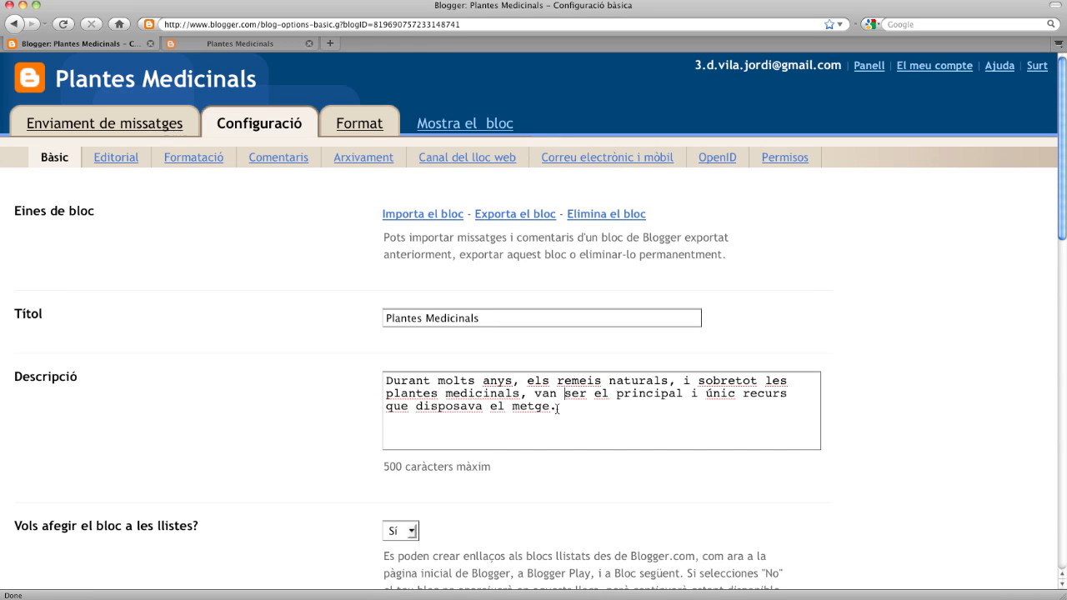
{"action": "scroll", "coordinate": [557, 408], "scroll_direction": "down", "scroll_amount": 4}
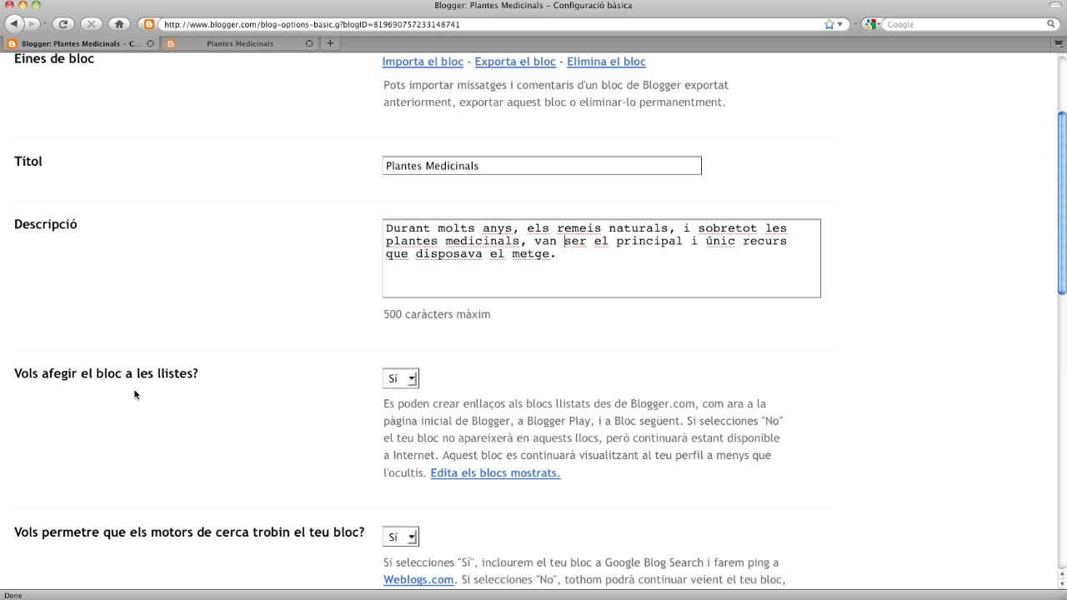
{"action": "scroll", "coordinate": [550, 410], "scroll_direction": "down", "scroll_amount": 1}
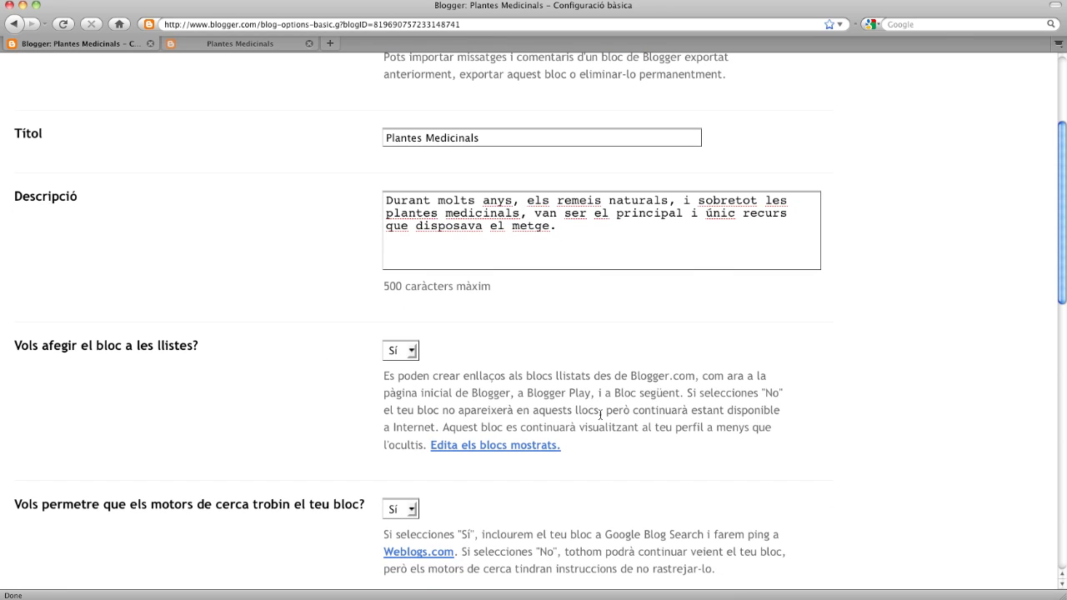
{"action": "scroll", "coordinate": [599, 415], "scroll_direction": "down", "scroll_amount": 2}
{"action": "scroll", "coordinate": [600, 417], "scroll_direction": "down", "scroll_amount": 4}
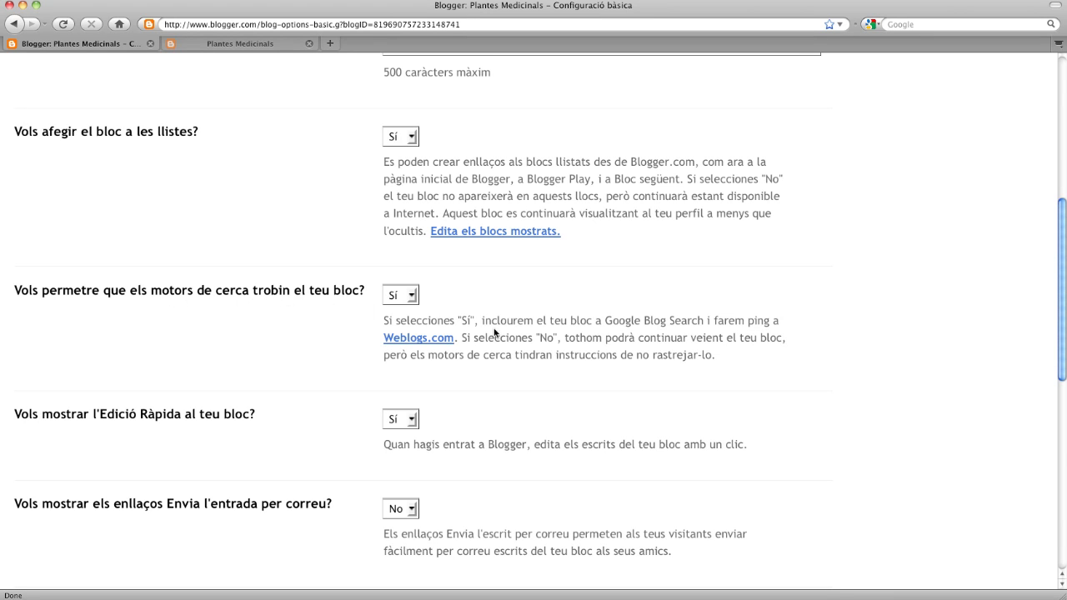
{"action": "scroll", "coordinate": [523, 355], "scroll_direction": "down", "scroll_amount": 6}
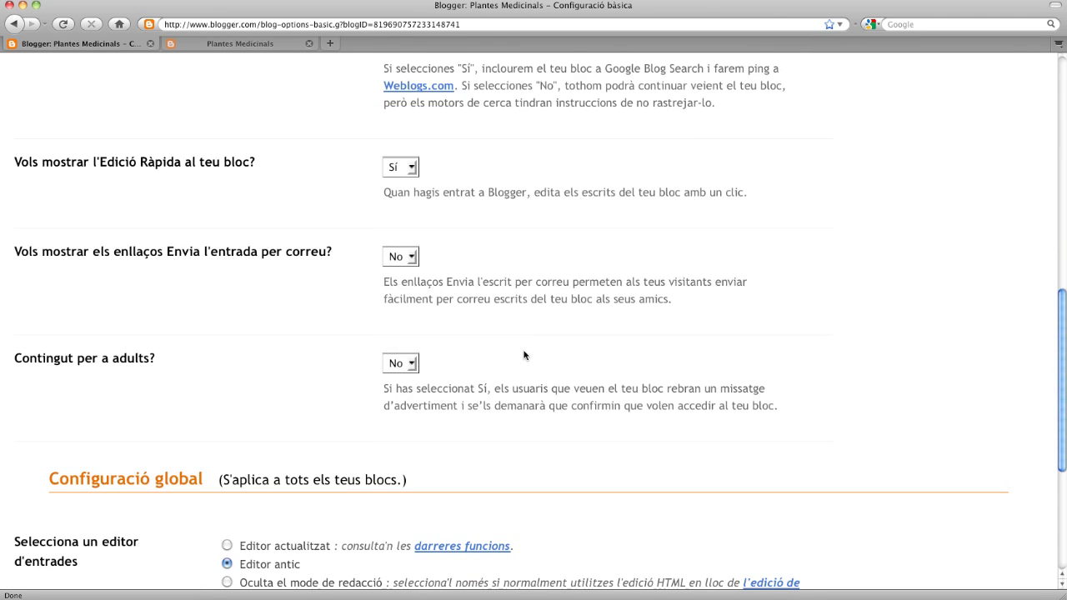
{"action": "scroll", "coordinate": [523, 355], "scroll_direction": "down", "scroll_amount": 3}
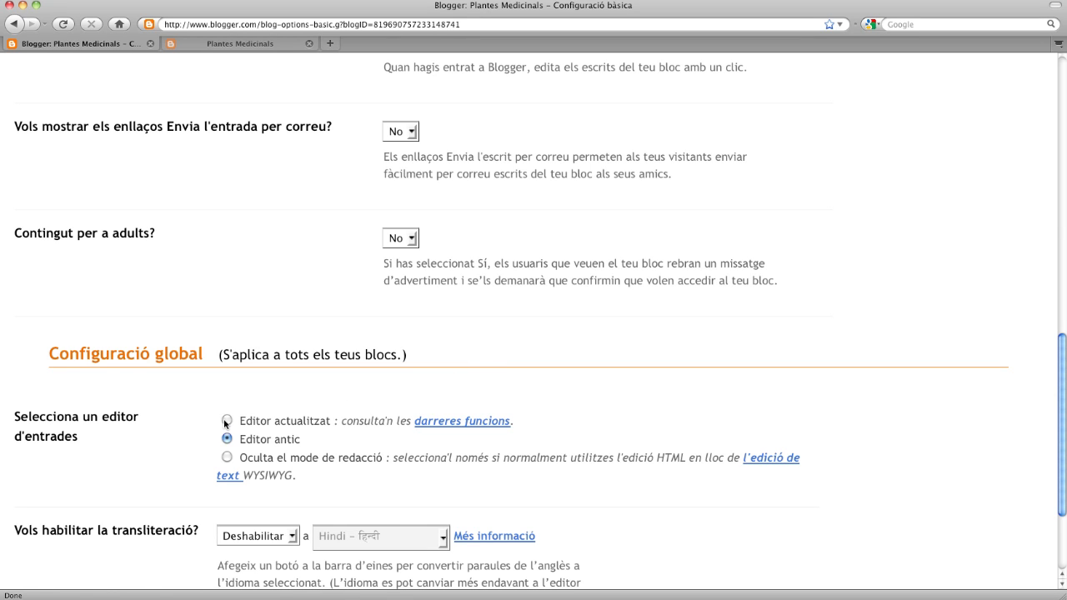
{"action": "scroll", "coordinate": [488, 418], "scroll_direction": "down", "scroll_amount": 3}
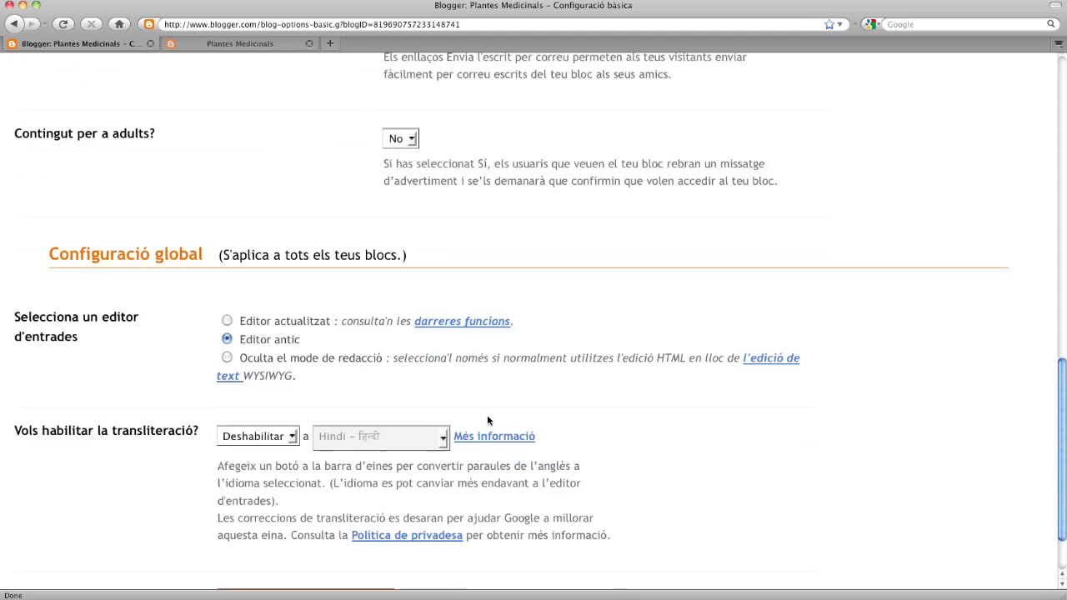
{"action": "scroll", "coordinate": [489, 420], "scroll_direction": "down", "scroll_amount": 2}
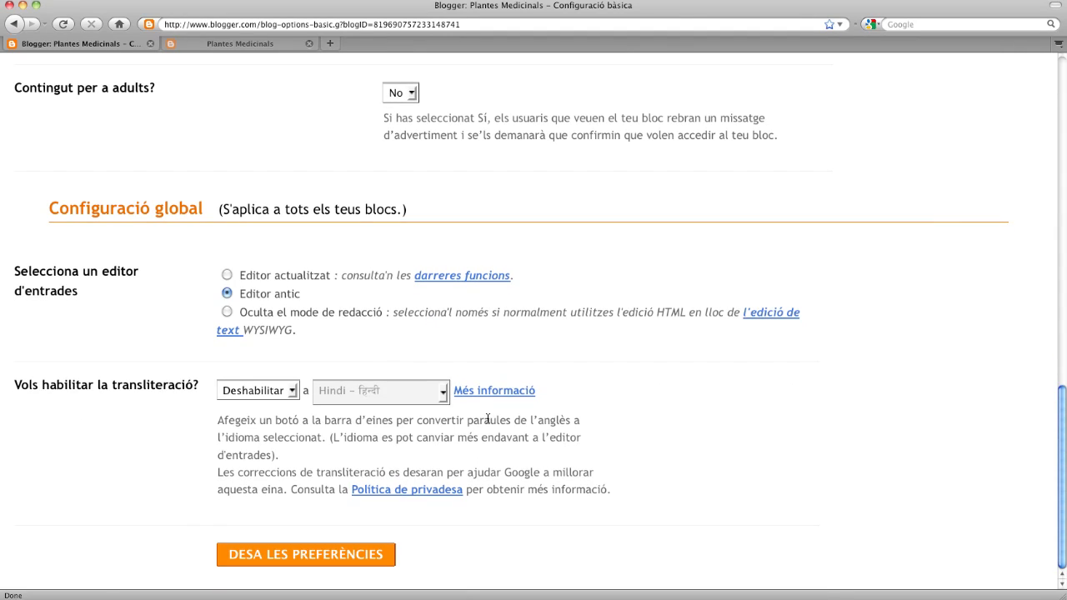
{"action": "left_click", "coordinate": [319, 557]}
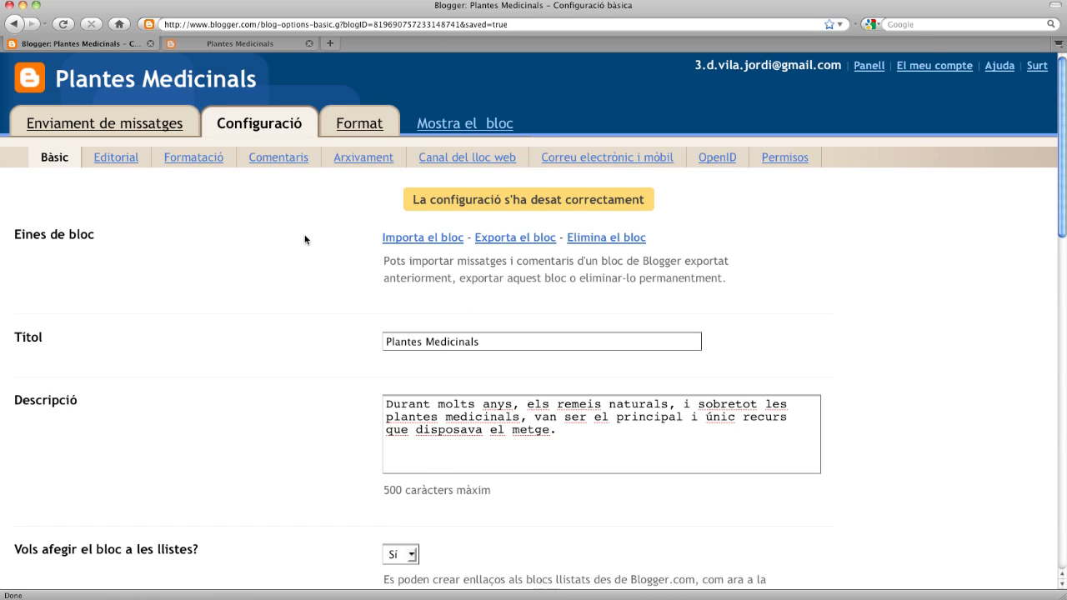
- Check the Editorial settings, including the blocdelesplantesm.blogspot.com address and word verification
{"action": "left_click", "coordinate": [115, 158]}
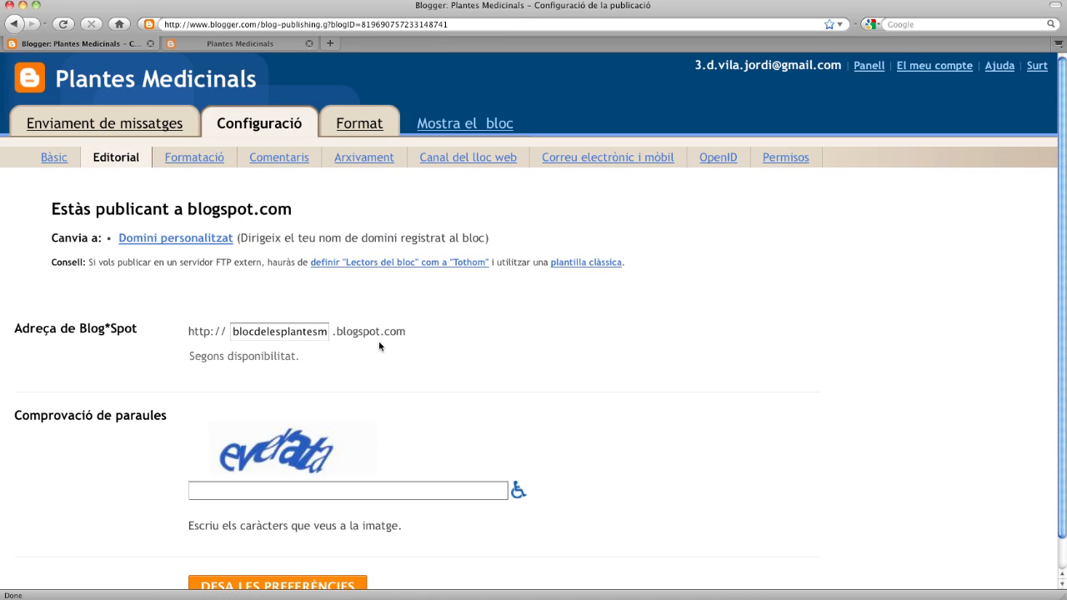
{"action": "left_click", "coordinate": [312, 334]}
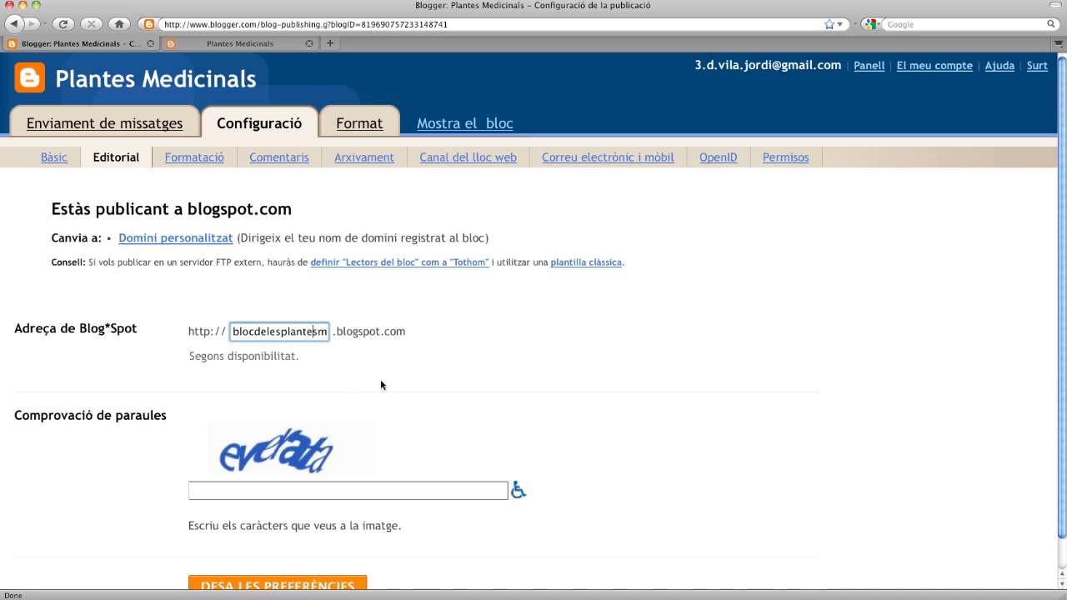
{"action": "scroll", "coordinate": [378, 384], "scroll_direction": "down", "scroll_amount": 1}
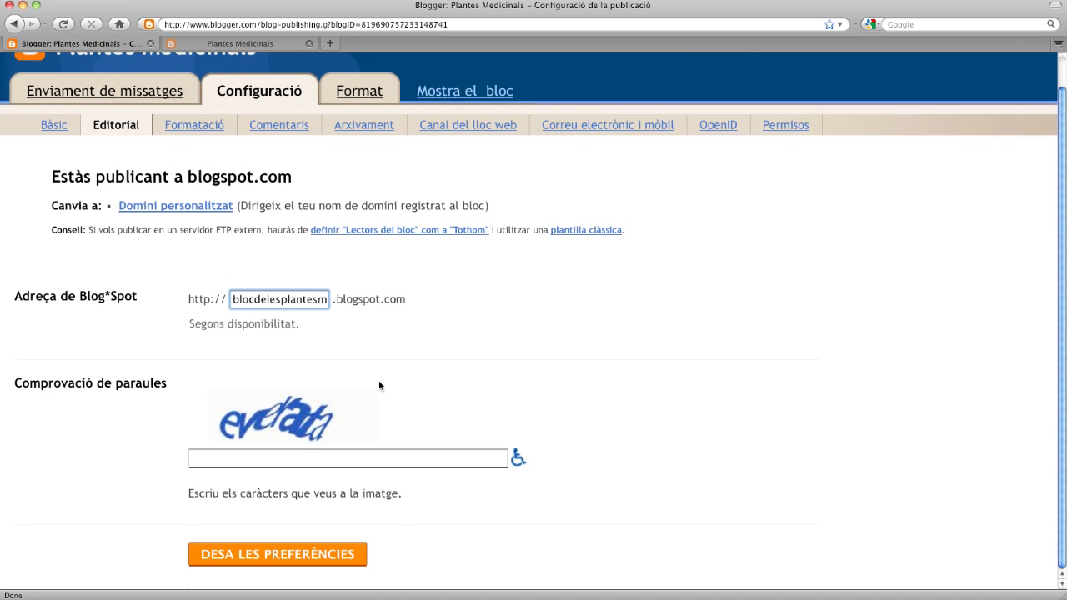
{"action": "scroll", "coordinate": [378, 384], "scroll_direction": "up", "scroll_amount": 1}
{"action": "scroll", "coordinate": [378, 384], "scroll_direction": "up", "scroll_amount": 1}
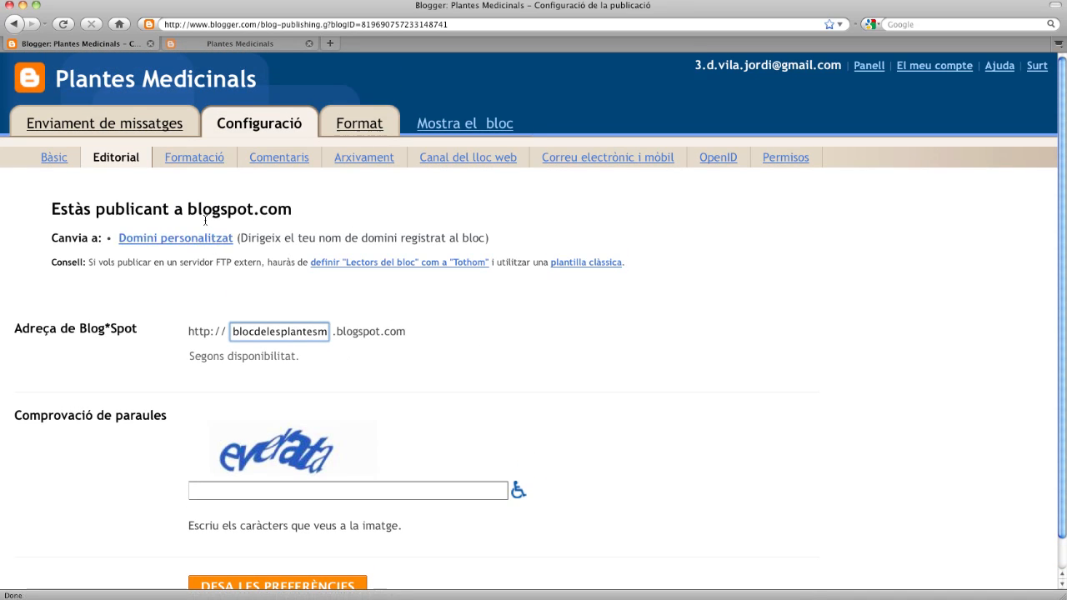
- Change the Formatació post count from 7 to 5 and view the live blog tab
{"action": "left_click", "coordinate": [205, 159]}
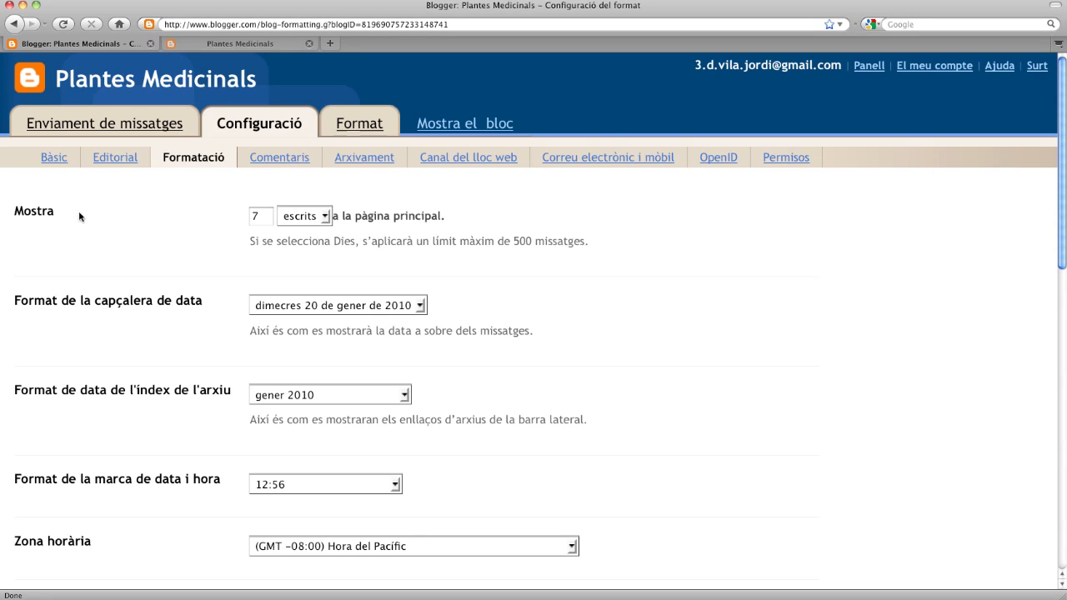
{"action": "double_click", "coordinate": [263, 224]}
{"action": "type", "text": "5"}
{"action": "left_click", "coordinate": [565, 301]}
{"action": "scroll", "coordinate": [439, 361], "scroll_direction": "down", "scroll_amount": 3}
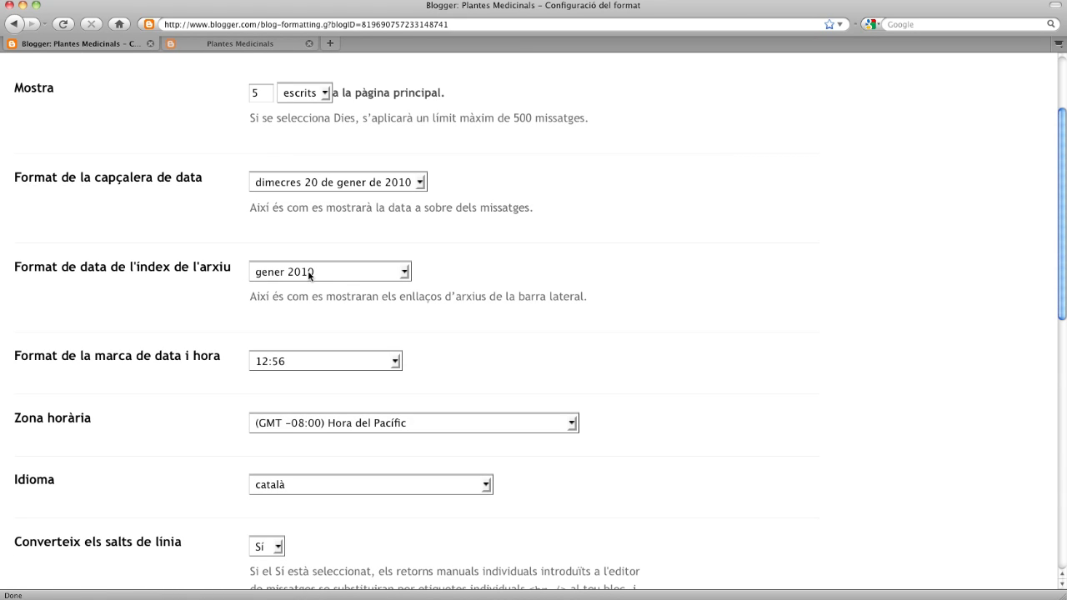
{"action": "left_click", "coordinate": [264, 44]}
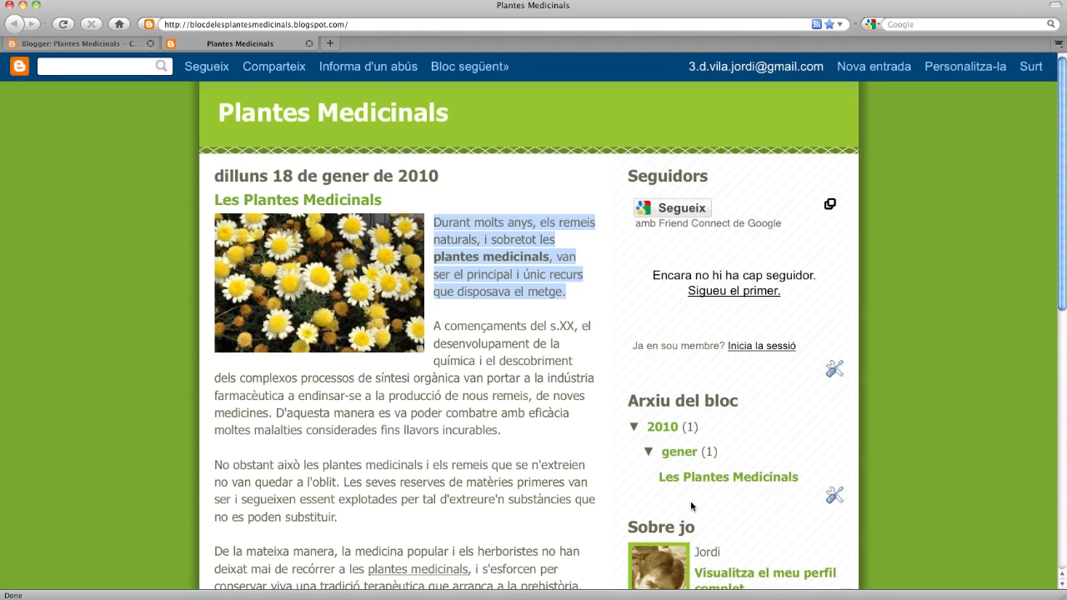
{"action": "scroll", "coordinate": [695, 498], "scroll_direction": "down", "scroll_amount": 3}
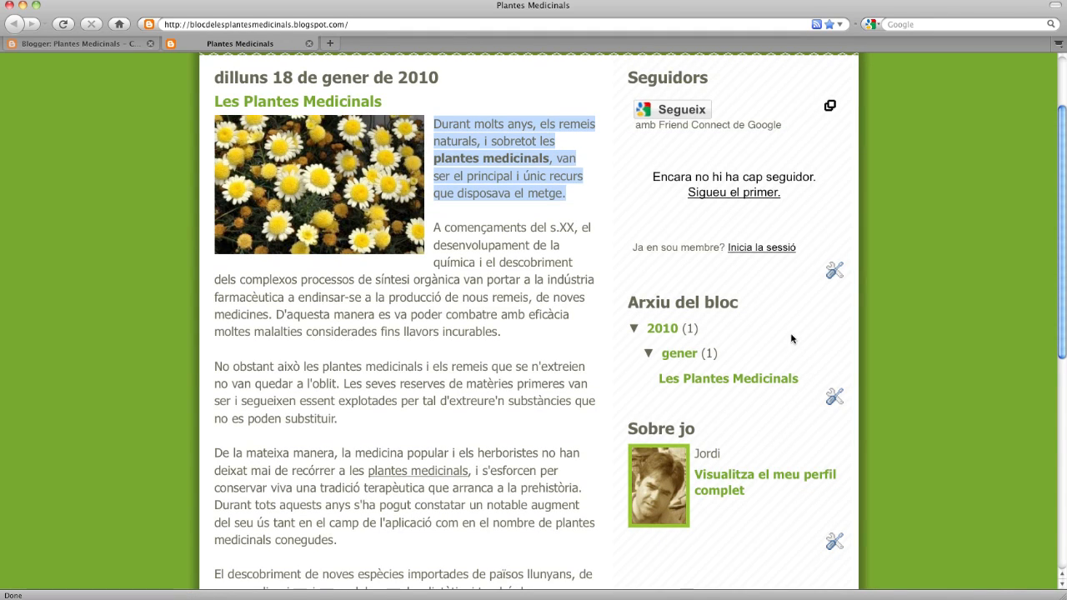
{"action": "scroll", "coordinate": [602, 271], "scroll_direction": "up", "scroll_amount": 3}
- Back on the settings tab, choose (GMT +01:00) Madrid from the Zona horària list
{"action": "left_click", "coordinate": [116, 44]}
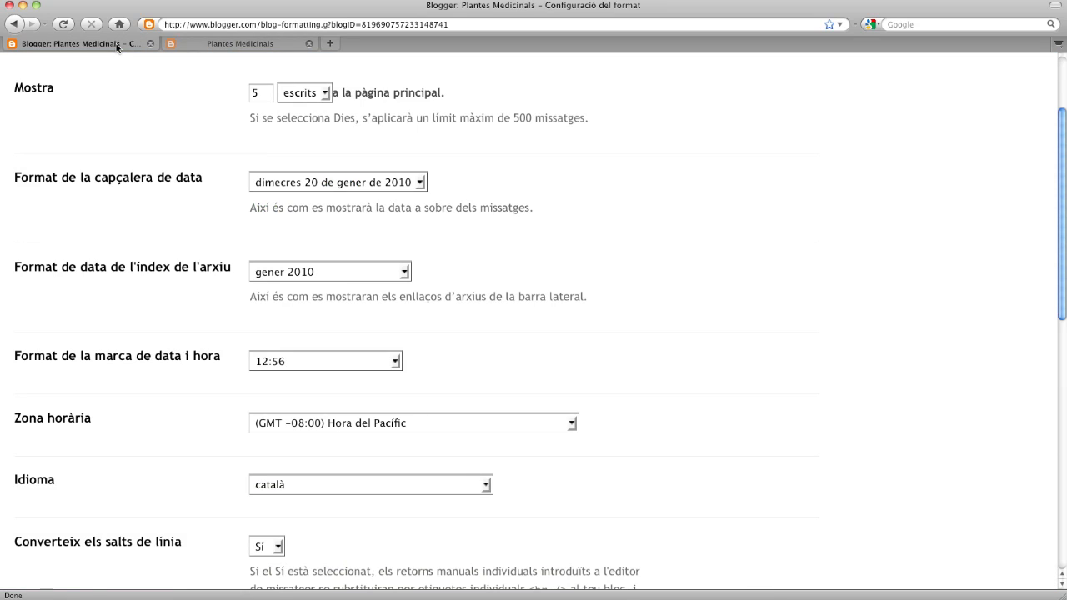
{"action": "scroll", "coordinate": [441, 438], "scroll_direction": "down", "scroll_amount": 2}
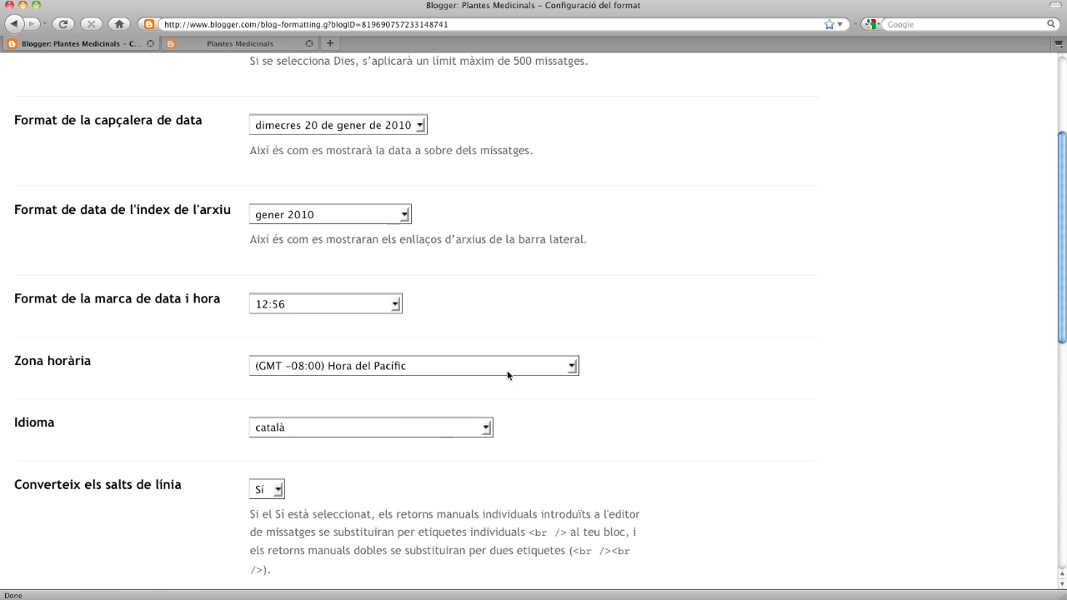
{"action": "left_click", "coordinate": [572, 367]}
{"action": "scroll", "coordinate": [443, 302], "scroll_direction": "down", "scroll_amount": 2}
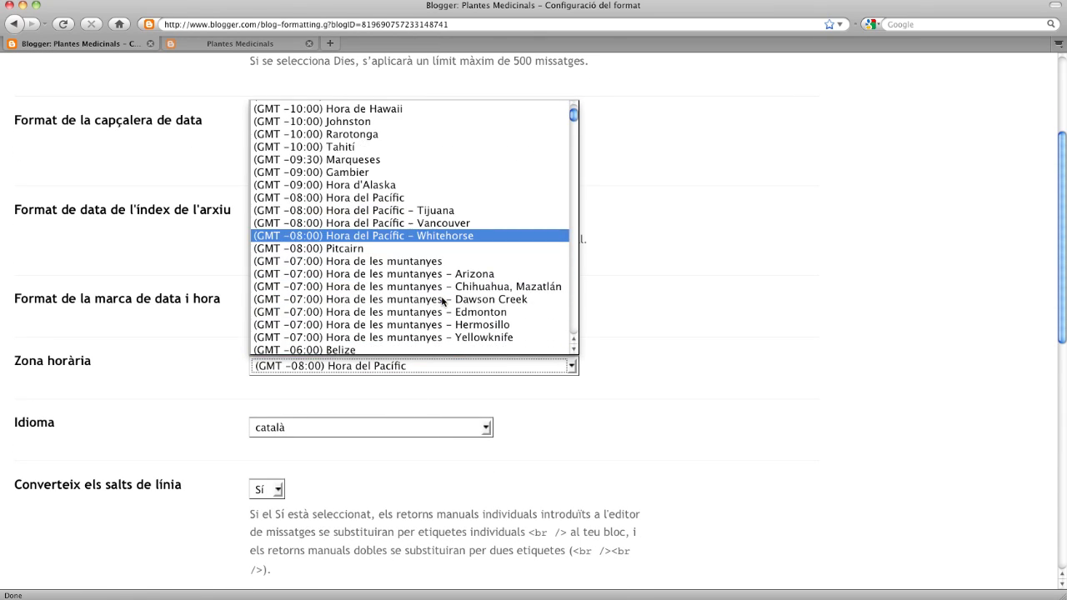
{"action": "scroll", "coordinate": [442, 301], "scroll_direction": "down", "scroll_amount": 20}
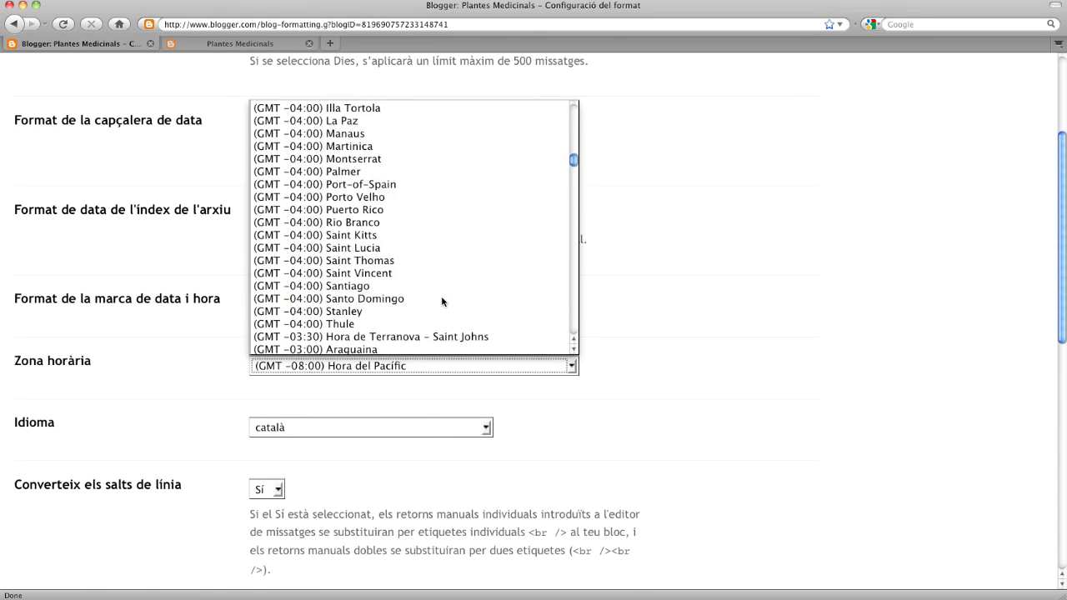
{"action": "scroll", "coordinate": [442, 302], "scroll_direction": "down", "scroll_amount": 20}
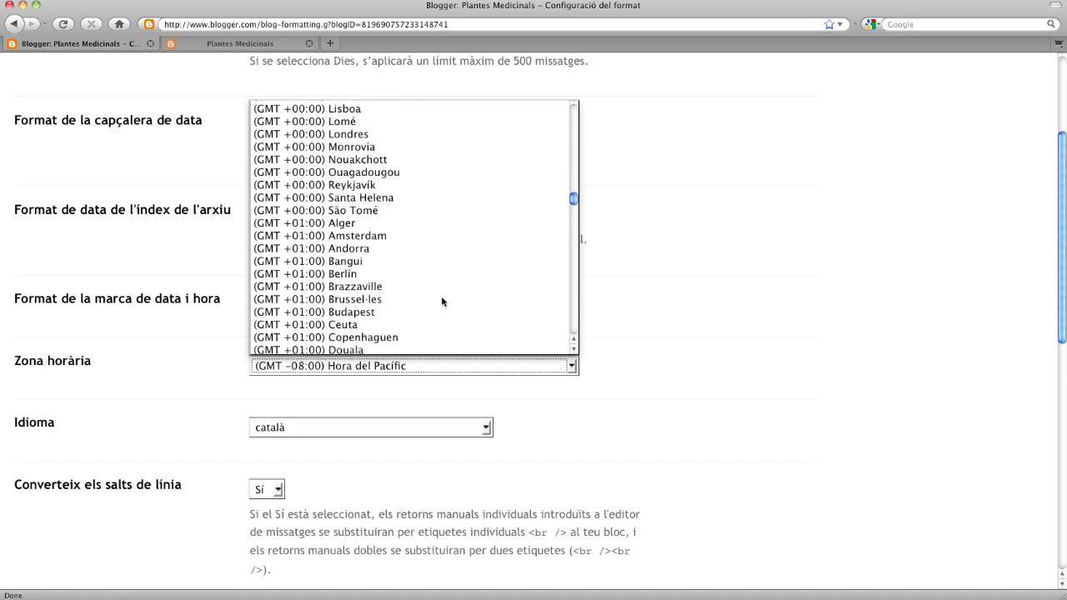
{"action": "scroll", "coordinate": [442, 302], "scroll_direction": "down", "scroll_amount": 5}
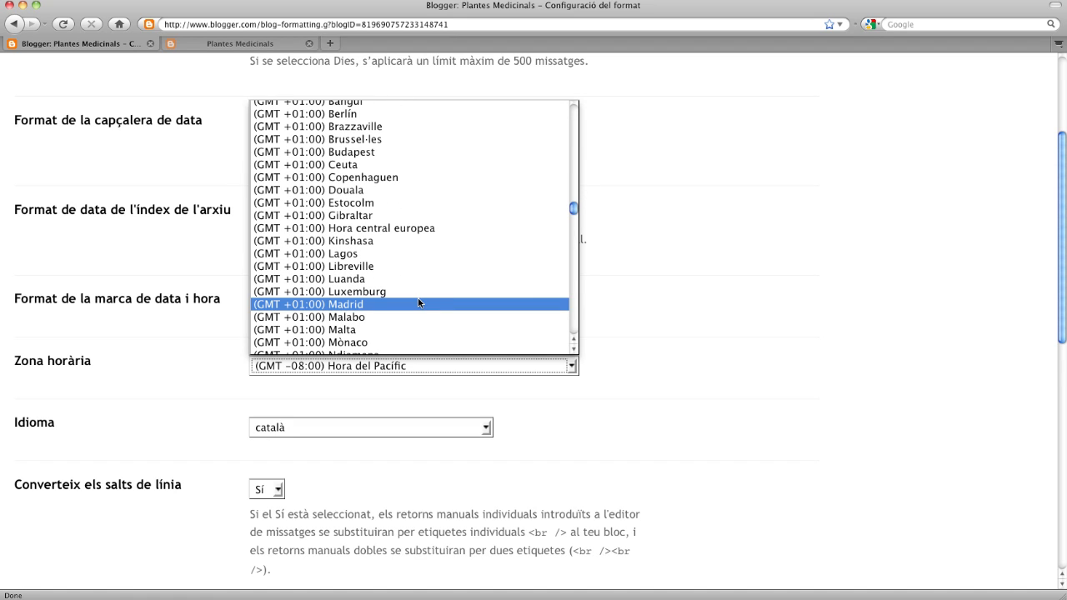
{"action": "left_click", "coordinate": [376, 304]}
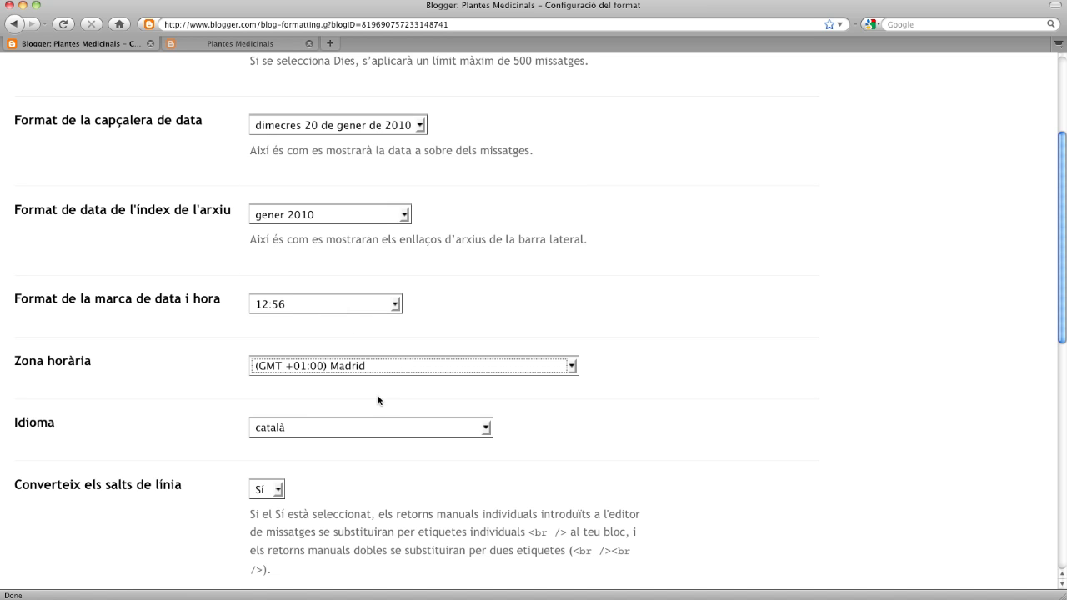
{"action": "left_click", "coordinate": [605, 437]}
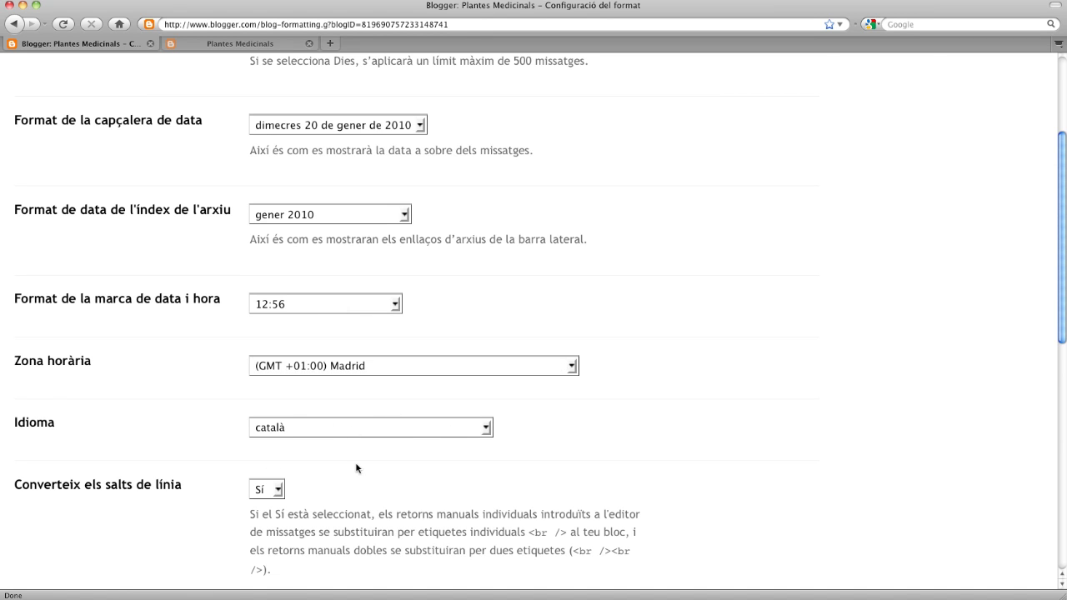
{"action": "scroll", "coordinate": [356, 468], "scroll_direction": "down", "scroll_amount": 8}
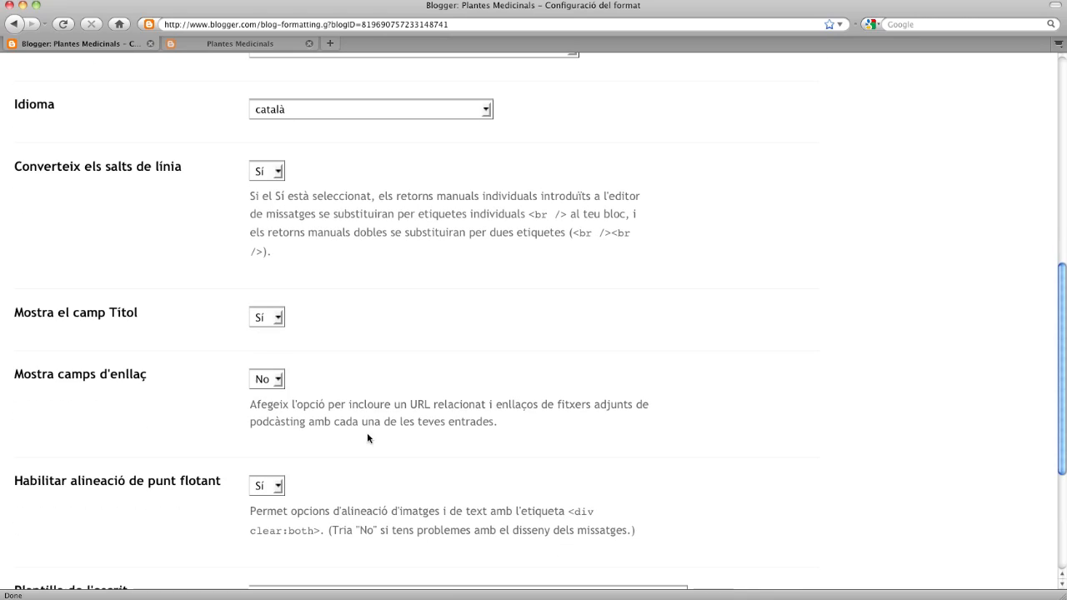
{"action": "scroll", "coordinate": [334, 369], "scroll_direction": "down", "scroll_amount": 4}
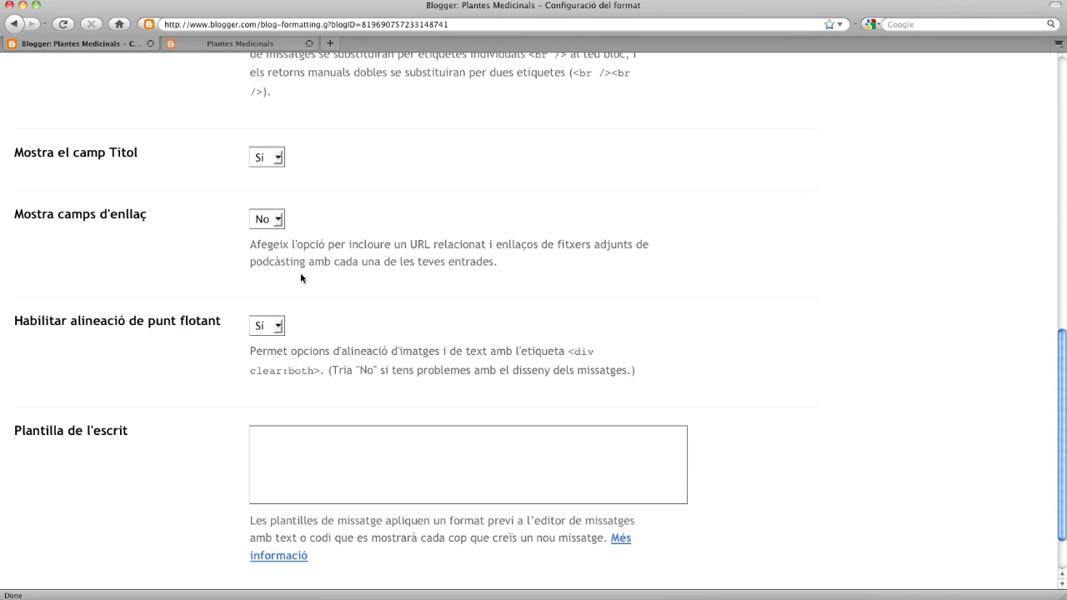
{"action": "scroll", "coordinate": [340, 293], "scroll_direction": "down", "scroll_amount": 2}
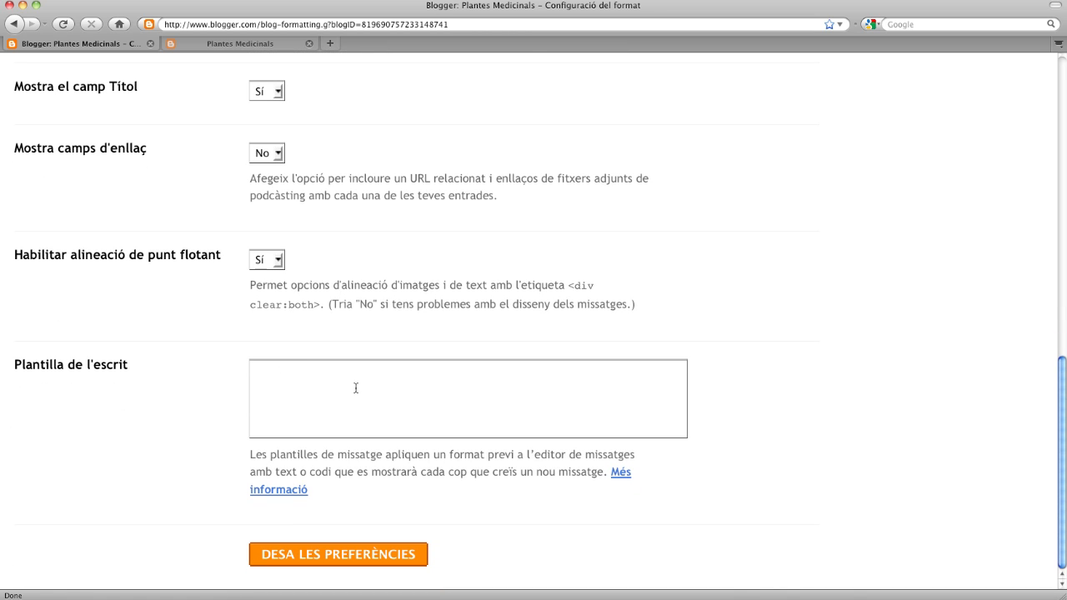
- Save the formatting preferences and go to the Comentaris settings page
{"action": "left_click", "coordinate": [356, 564]}
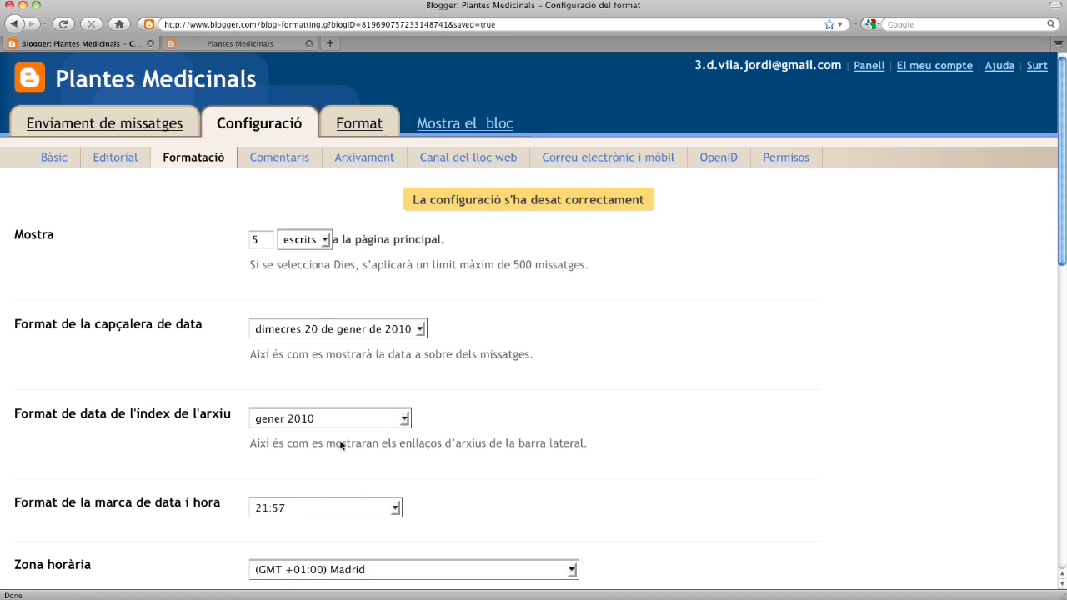
{"action": "left_click", "coordinate": [284, 160]}
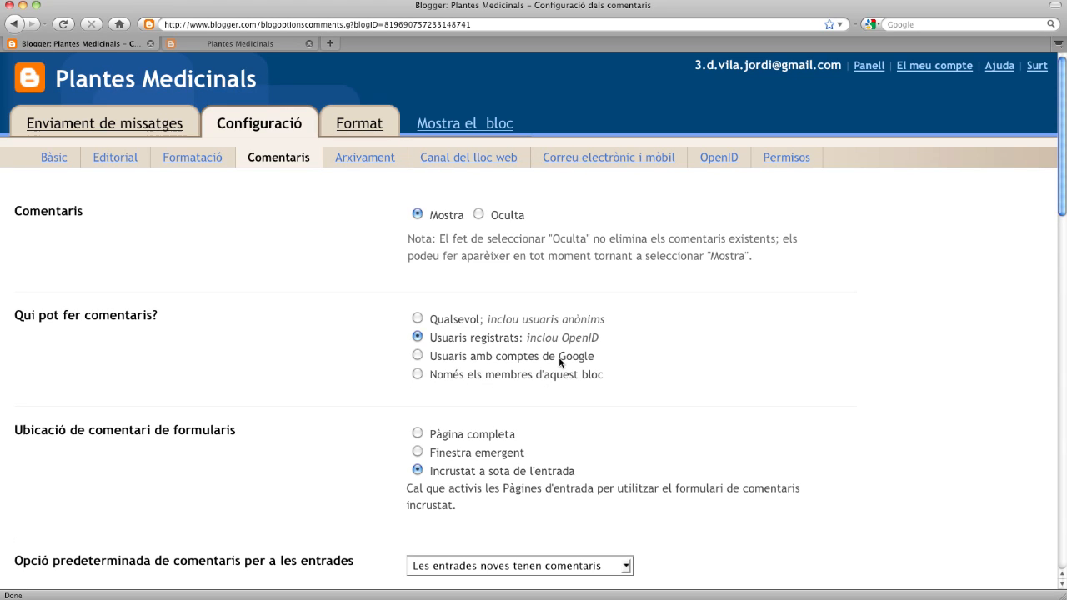
{"action": "left_click", "coordinate": [419, 319]}
{"action": "scroll", "coordinate": [505, 342], "scroll_direction": "down", "scroll_amount": 1}
{"action": "scroll", "coordinate": [505, 341], "scroll_direction": "down", "scroll_amount": 3}
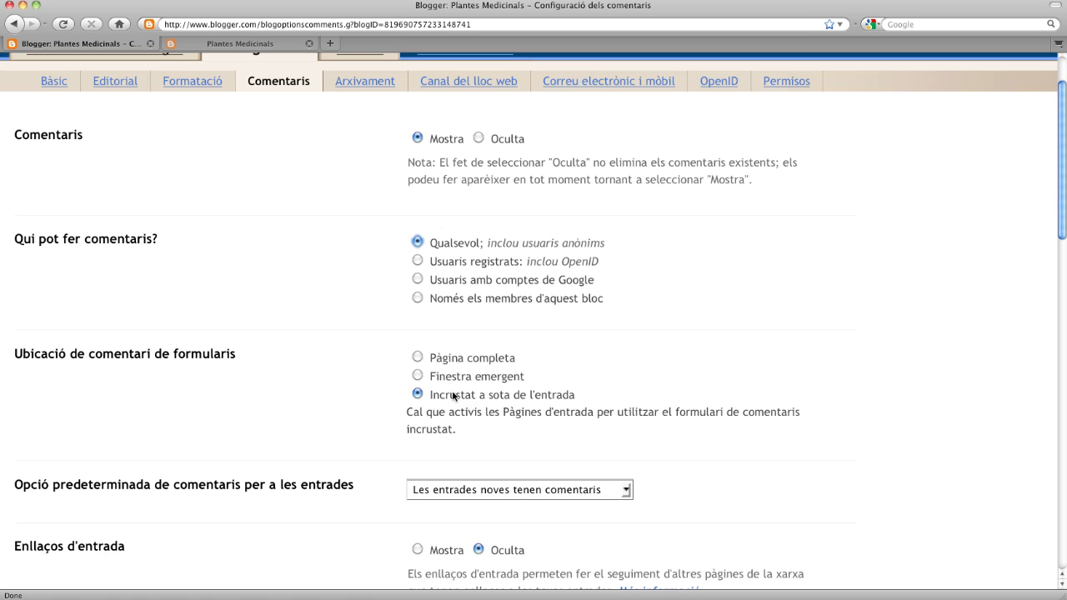
{"action": "scroll", "coordinate": [476, 395], "scroll_direction": "down", "scroll_amount": 2}
{"action": "scroll", "coordinate": [477, 395], "scroll_direction": "down", "scroll_amount": 1}
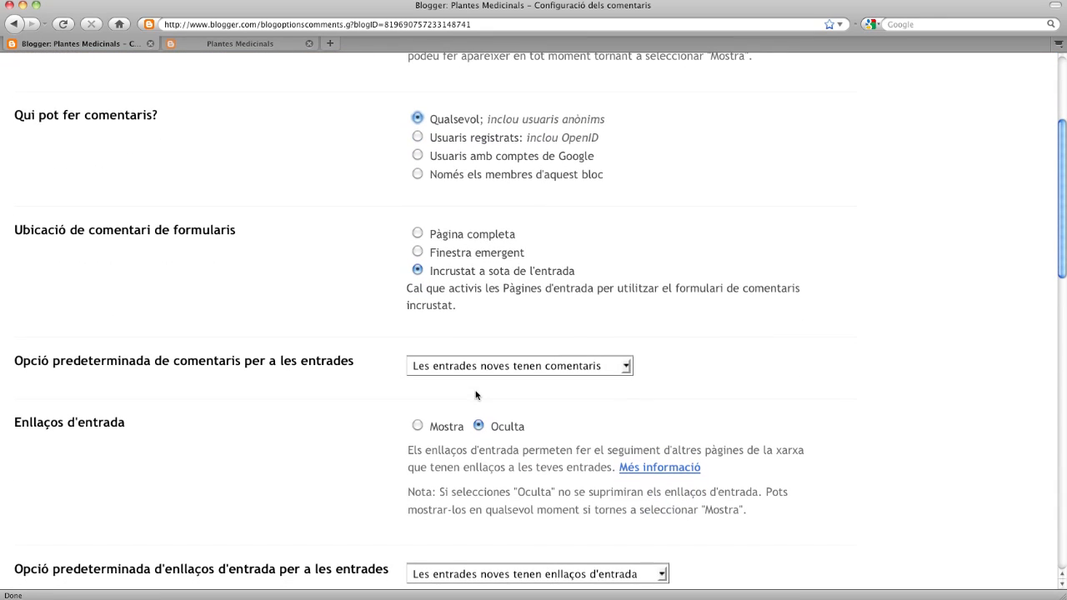
{"action": "left_click", "coordinate": [554, 372]}
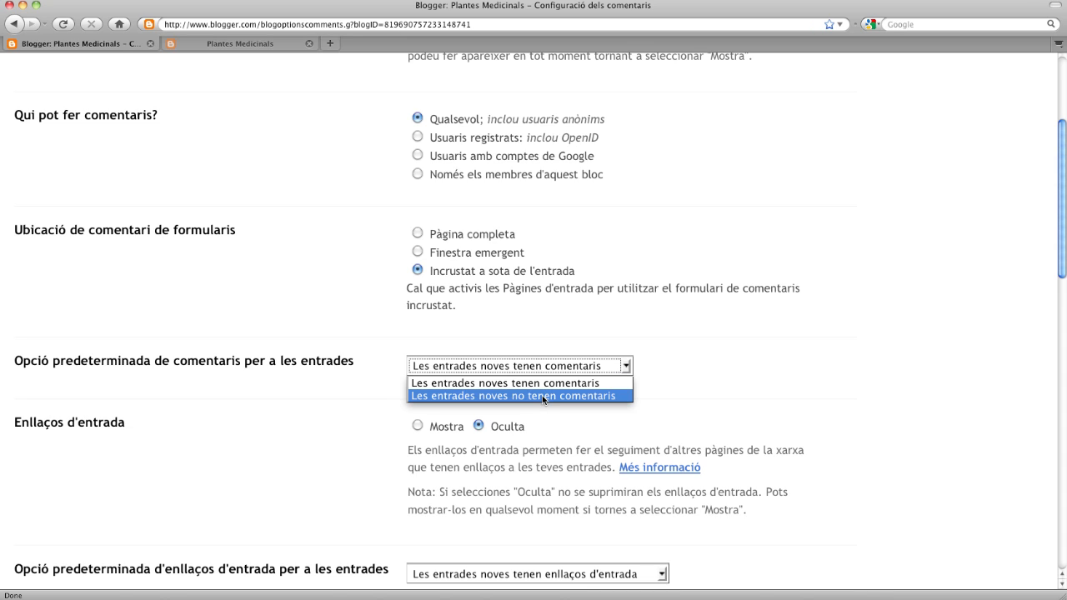
{"action": "left_click", "coordinate": [558, 335]}
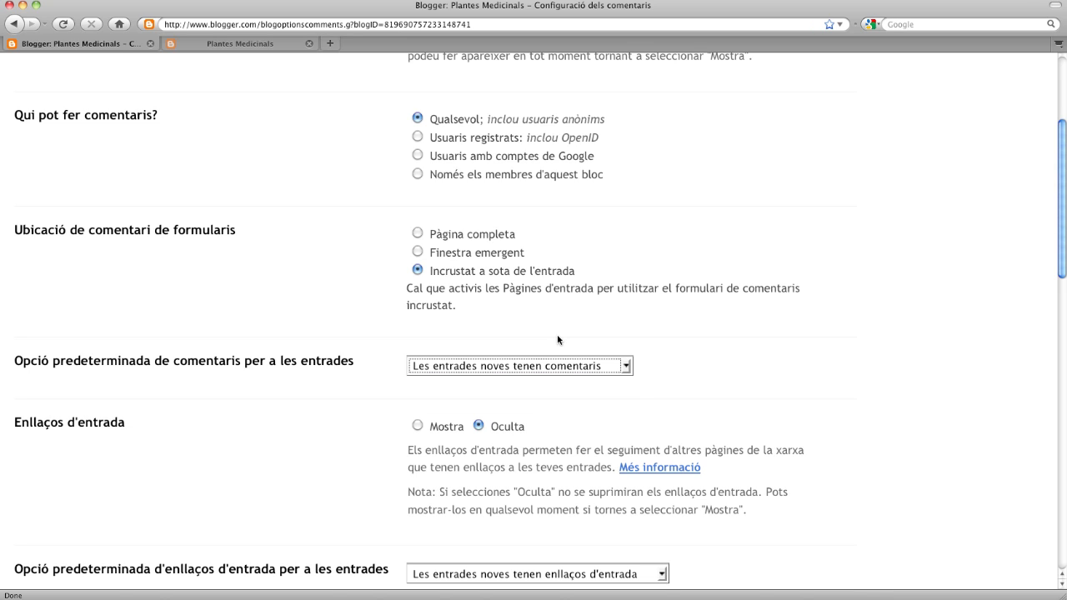
{"action": "left_click", "coordinate": [554, 451]}
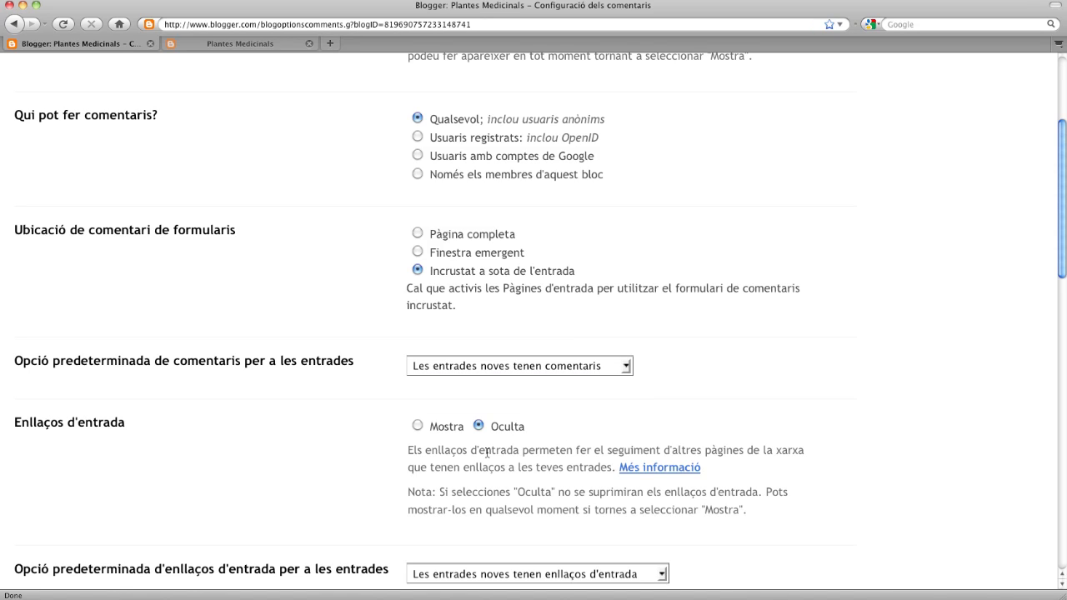
{"action": "scroll", "coordinate": [530, 465], "scroll_direction": "down", "scroll_amount": 1}
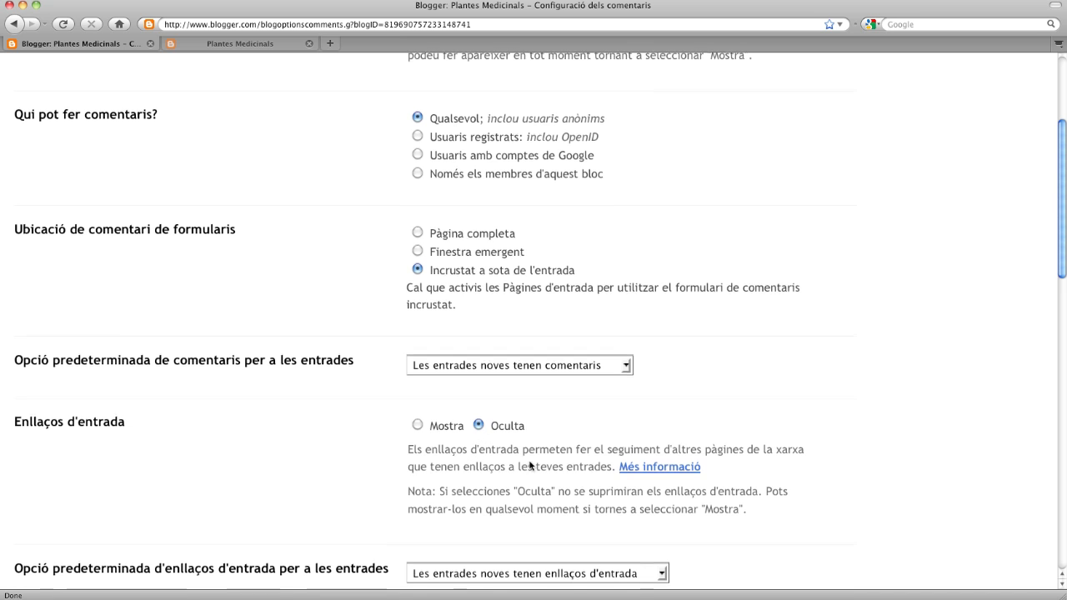
{"action": "scroll", "coordinate": [530, 466], "scroll_direction": "down", "scroll_amount": 5}
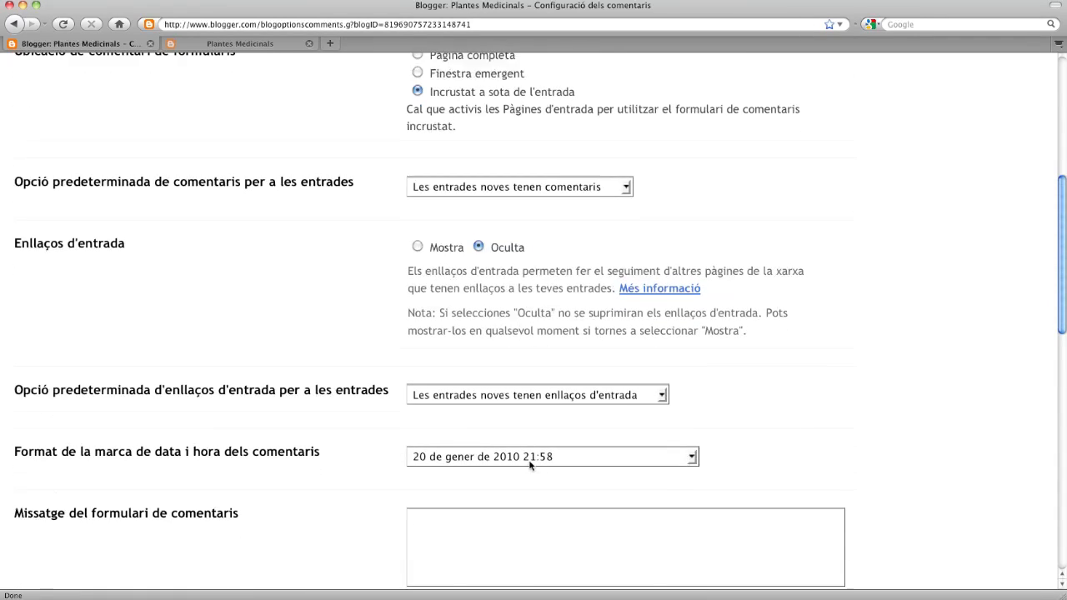
{"action": "scroll", "coordinate": [530, 465], "scroll_direction": "down", "scroll_amount": 1}
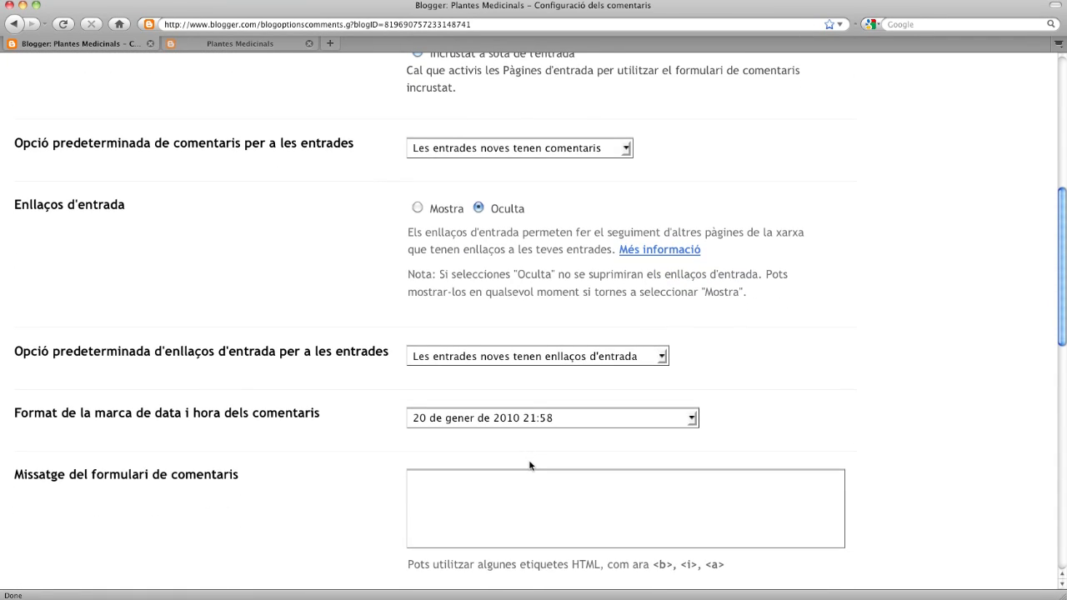
{"action": "left_click", "coordinate": [529, 361]}
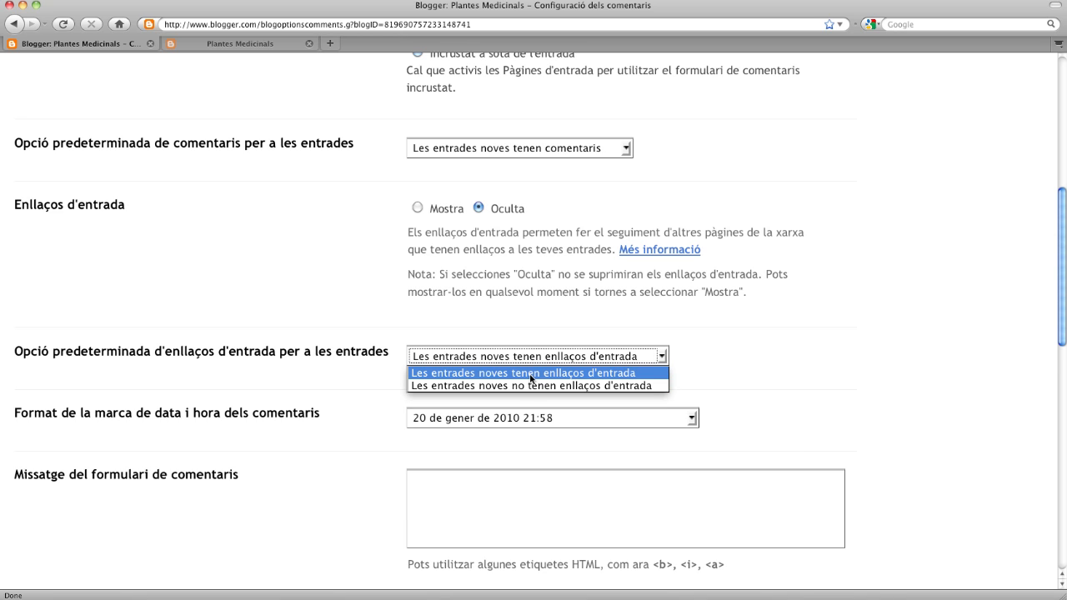
{"action": "left_click", "coordinate": [691, 371]}
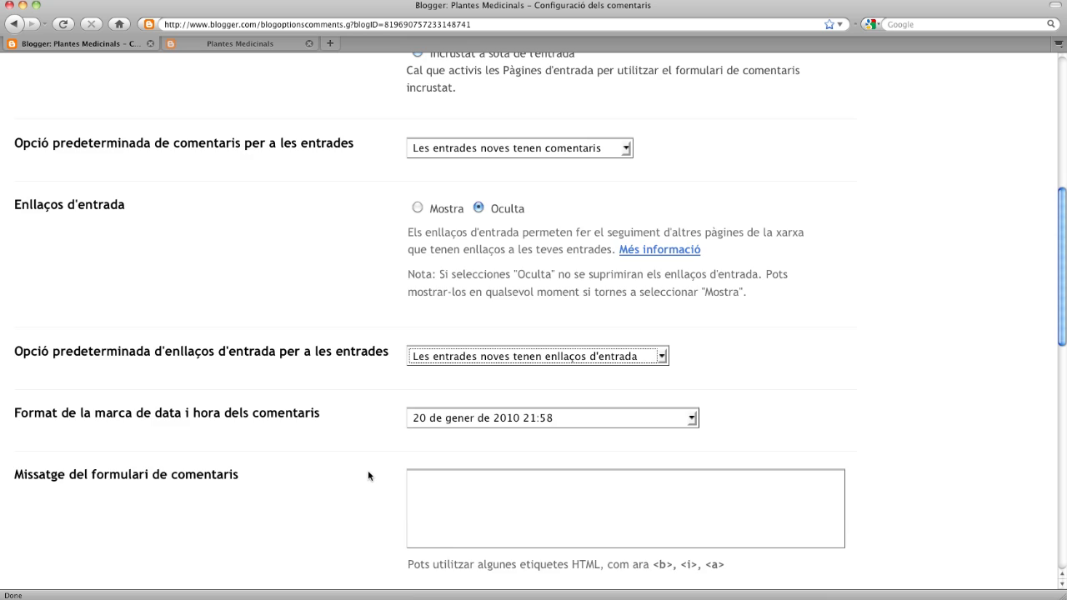
{"action": "scroll", "coordinate": [368, 476], "scroll_direction": "down", "scroll_amount": 5}
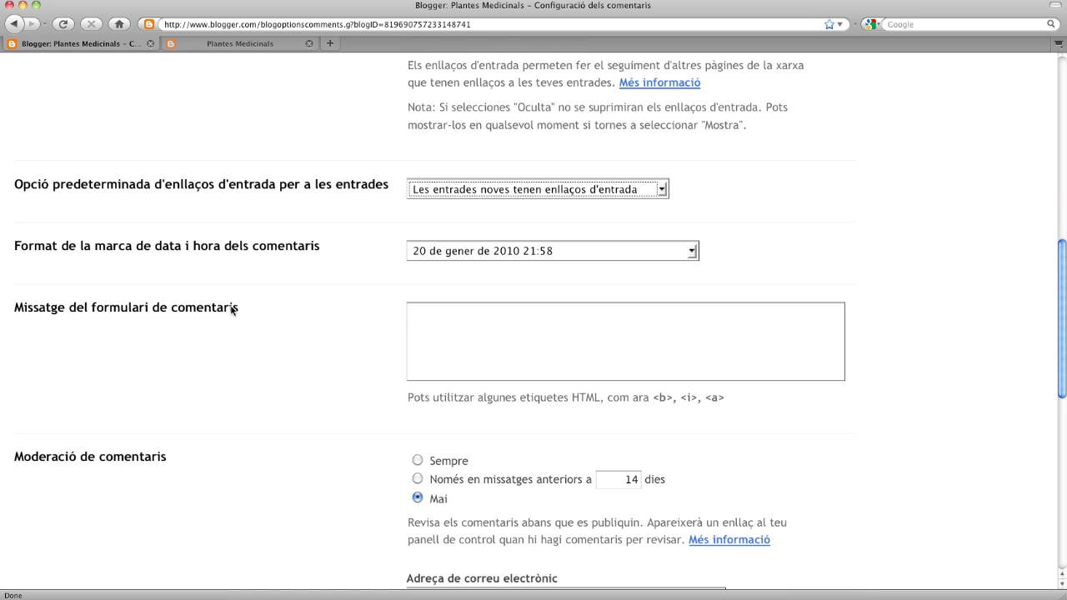
- Enter the comment-form message 'Si t'ha agradat l'escrit o vols fer-ne alguna observació pots deixar el teu comentari', highlighting allowed <a>, <b>, <i> tags
{"action": "left_click", "coordinate": [452, 331]}
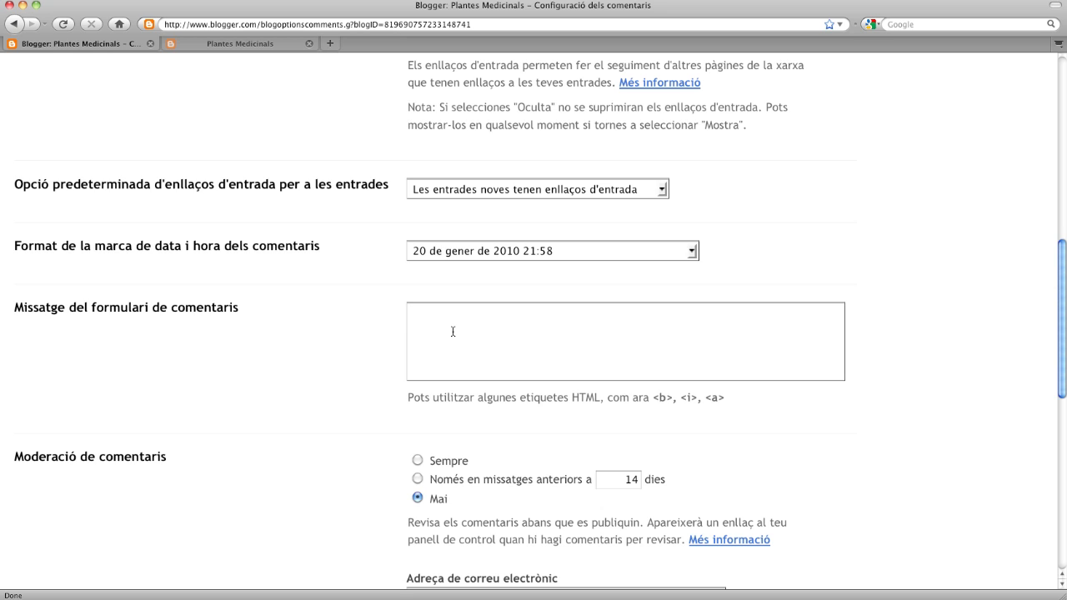
{"action": "type", "text": "Si t'ha agradat l'escrit "}
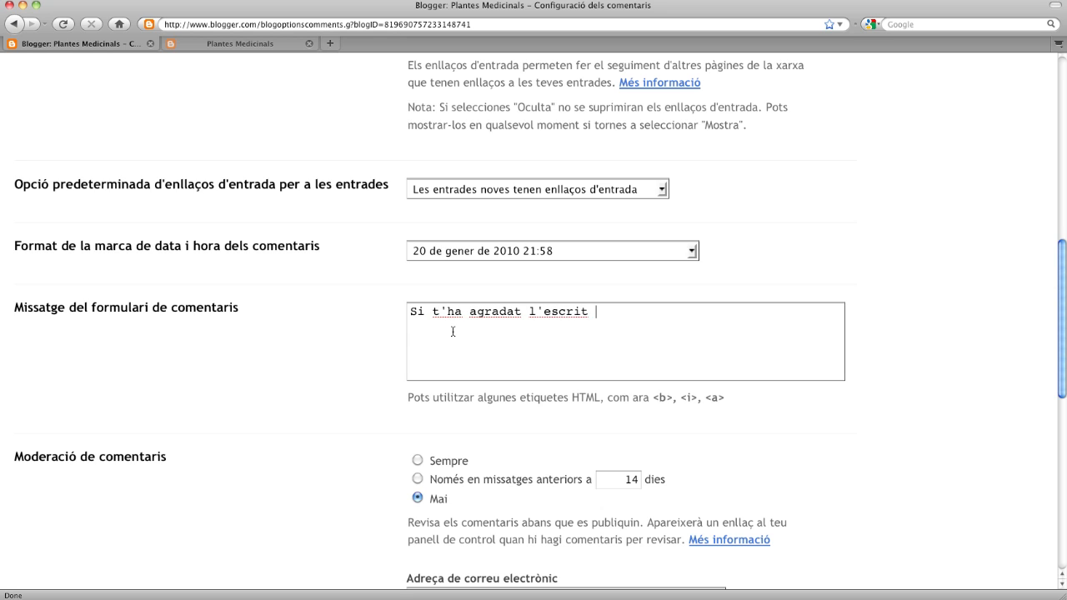
{"action": "type", "text": "o vols fer-ne alguna o"}
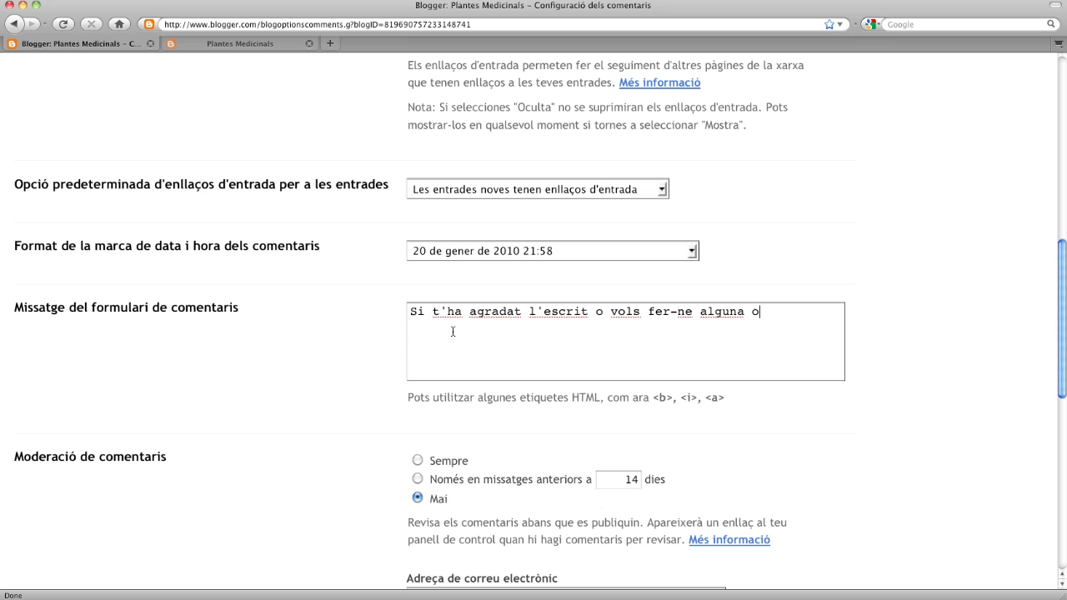
{"action": "type", "text": "bservació pots"}
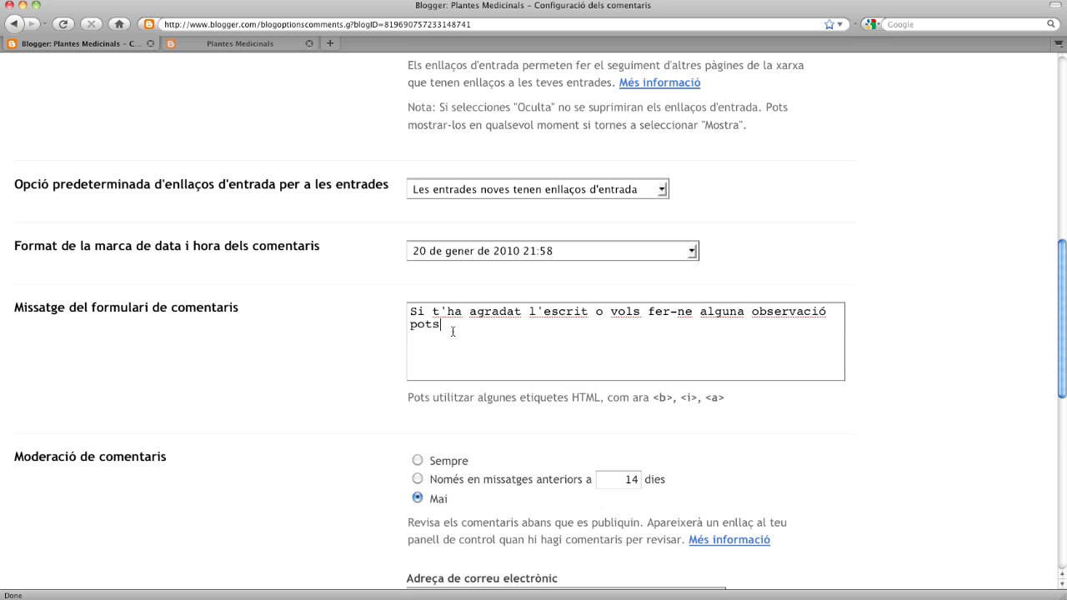
{"action": "type", "text": " deixar el teu comentari a"}
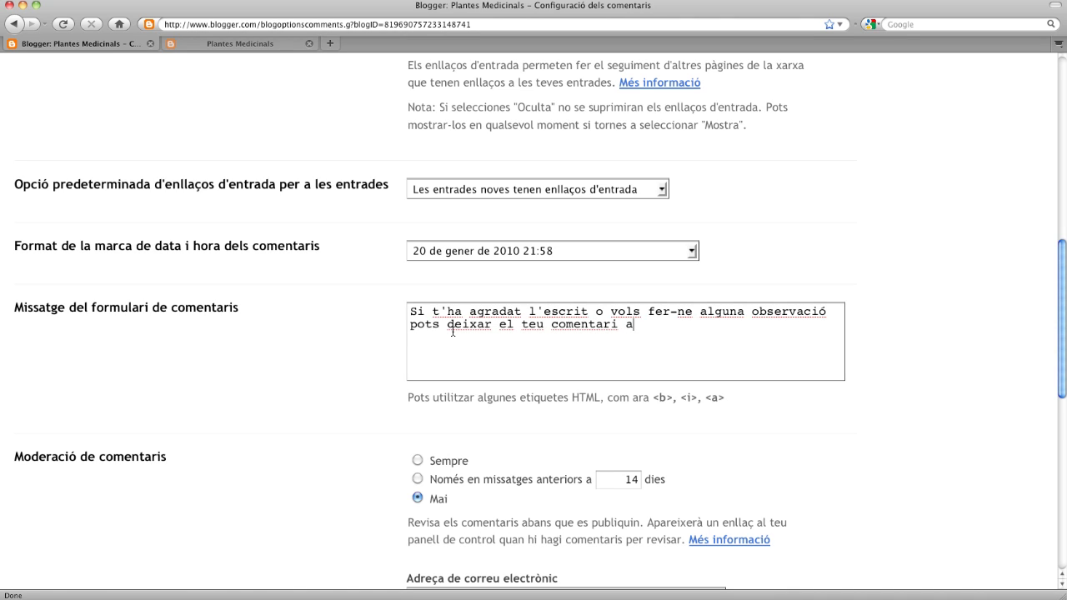
{"action": "type", "text": " continuació"}
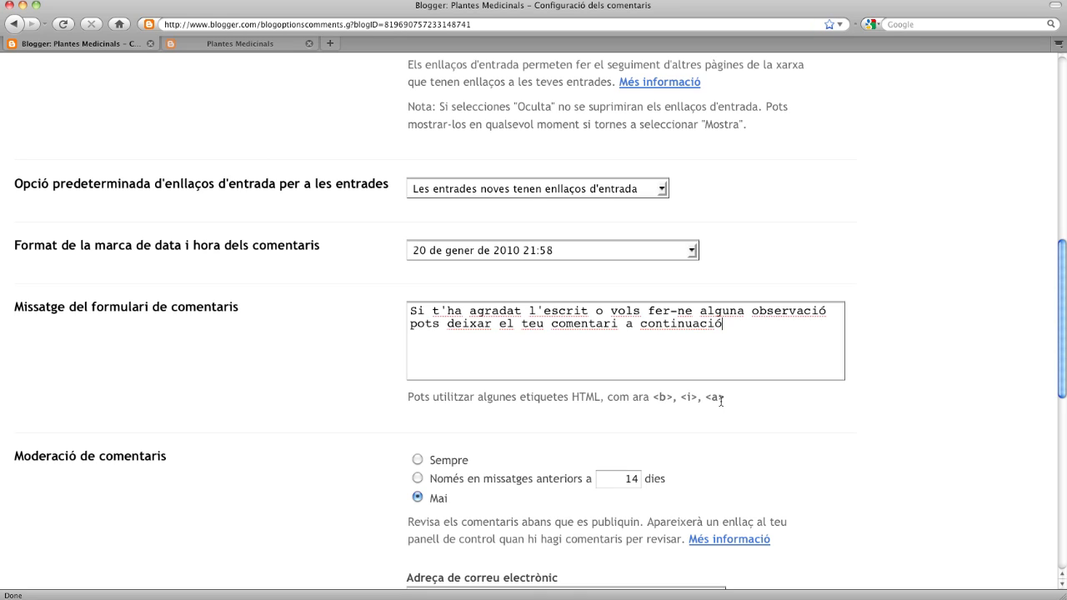
{"action": "left_click_drag", "start_coordinate": [724, 398], "coordinate": [707, 399]}
{"action": "left_click_drag", "start_coordinate": [672, 399], "coordinate": [651, 397]}
{"action": "left_click_drag", "start_coordinate": [698, 397], "coordinate": [679, 397]}
{"action": "left_click", "coordinate": [650, 324]}
{"action": "scroll", "coordinate": [357, 414], "scroll_direction": "down", "scroll_amount": 1}
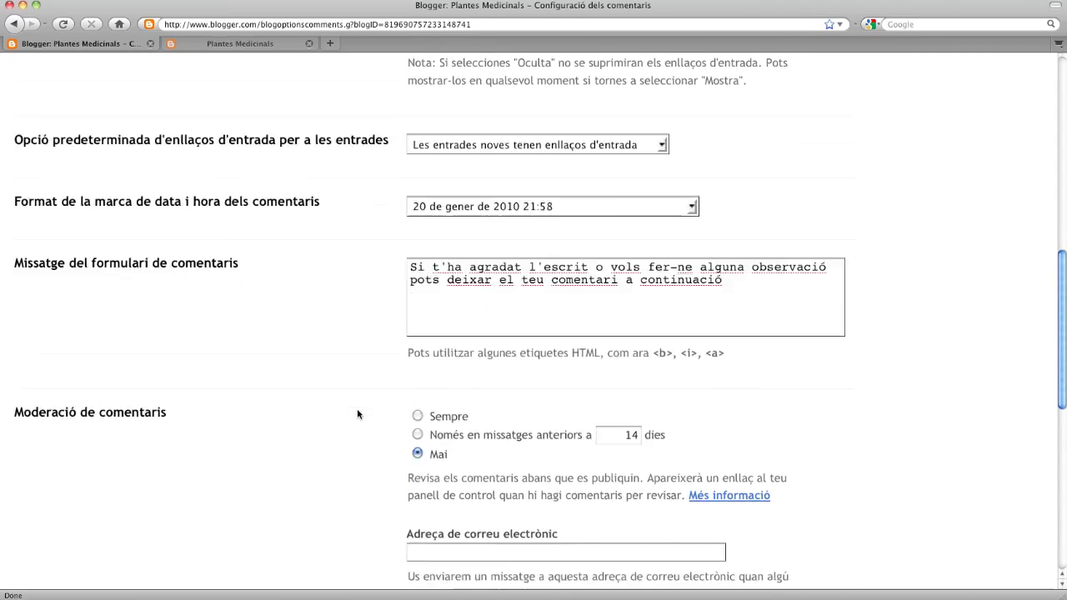
{"action": "scroll", "coordinate": [357, 414], "scroll_direction": "down", "scroll_amount": 3}
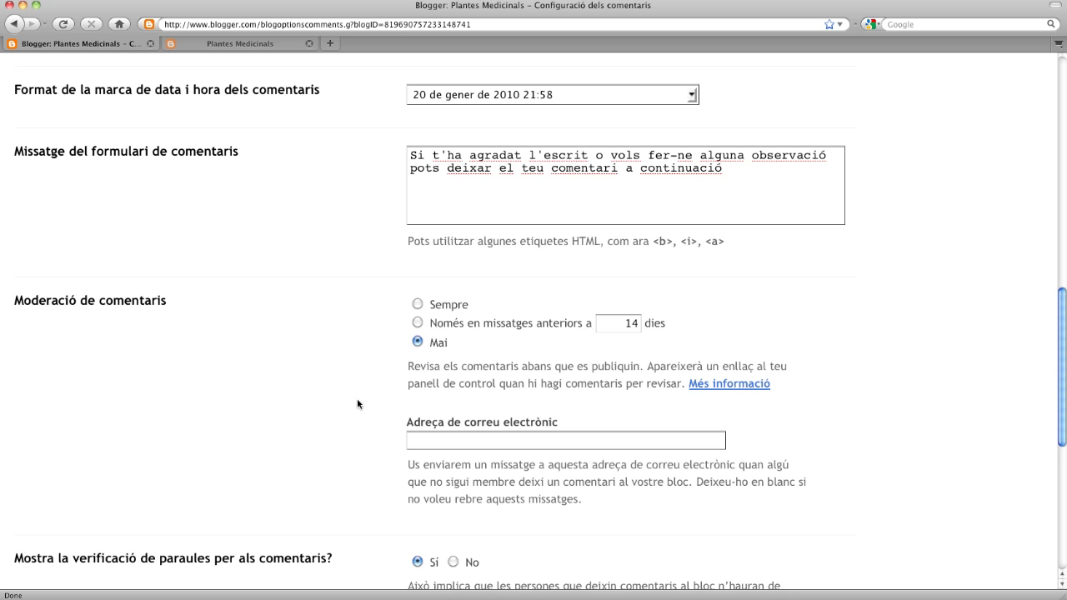
{"action": "scroll", "coordinate": [356, 404], "scroll_direction": "down", "scroll_amount": 2}
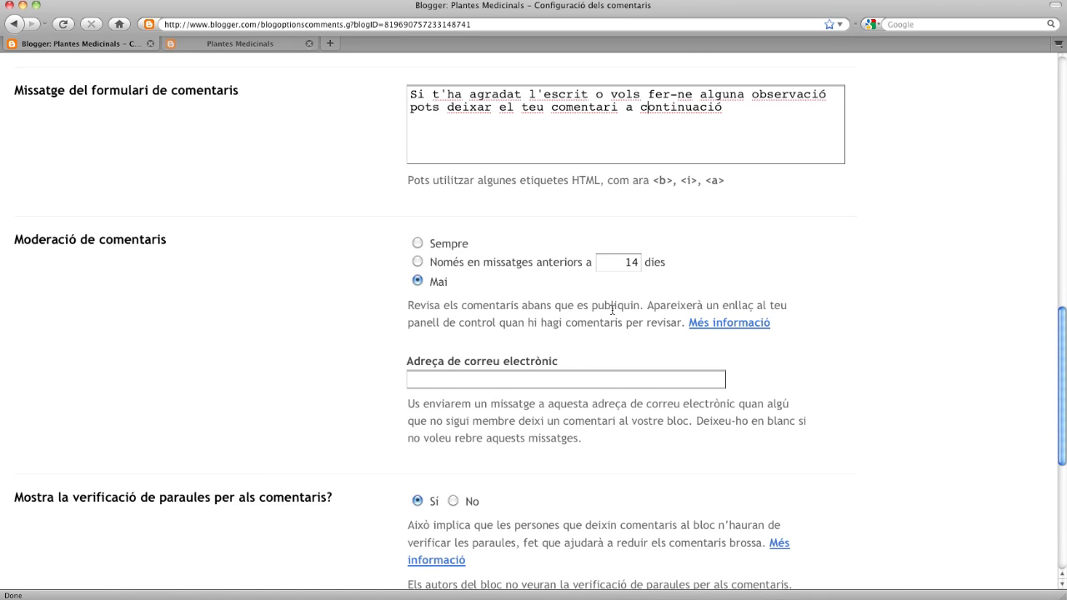
{"action": "scroll", "coordinate": [577, 354], "scroll_direction": "up", "scroll_amount": 12}
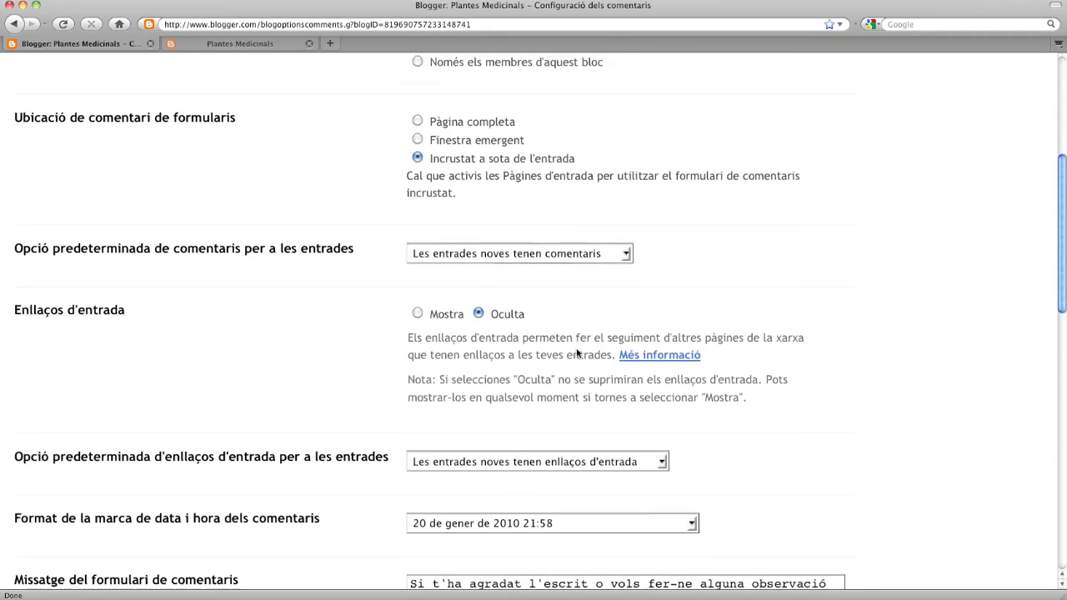
{"action": "scroll", "coordinate": [576, 353], "scroll_direction": "up", "scroll_amount": 2}
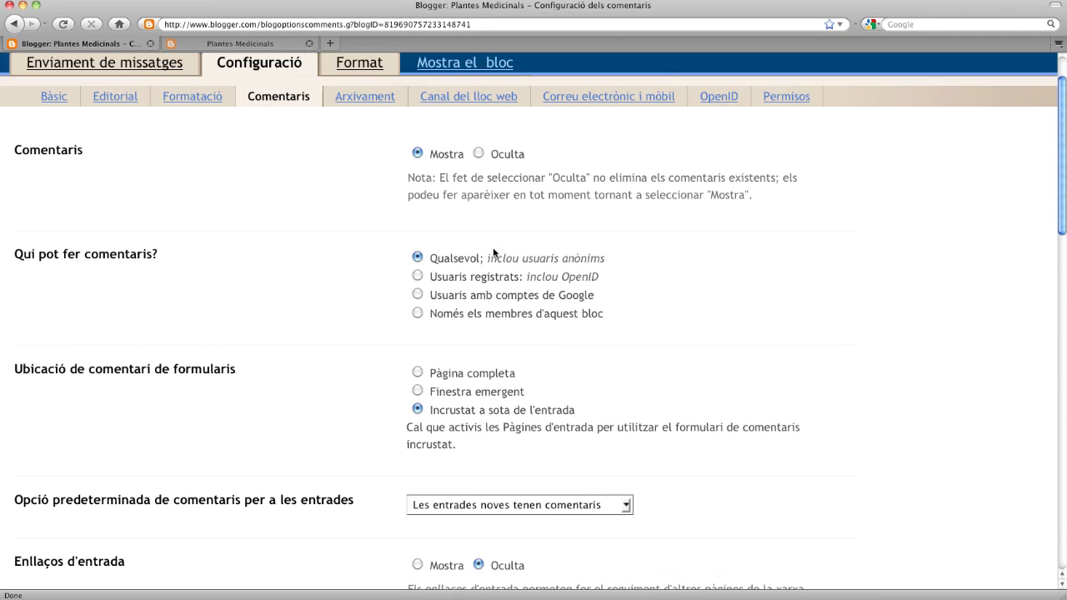
{"action": "scroll", "coordinate": [543, 300], "scroll_direction": "down", "scroll_amount": 5}
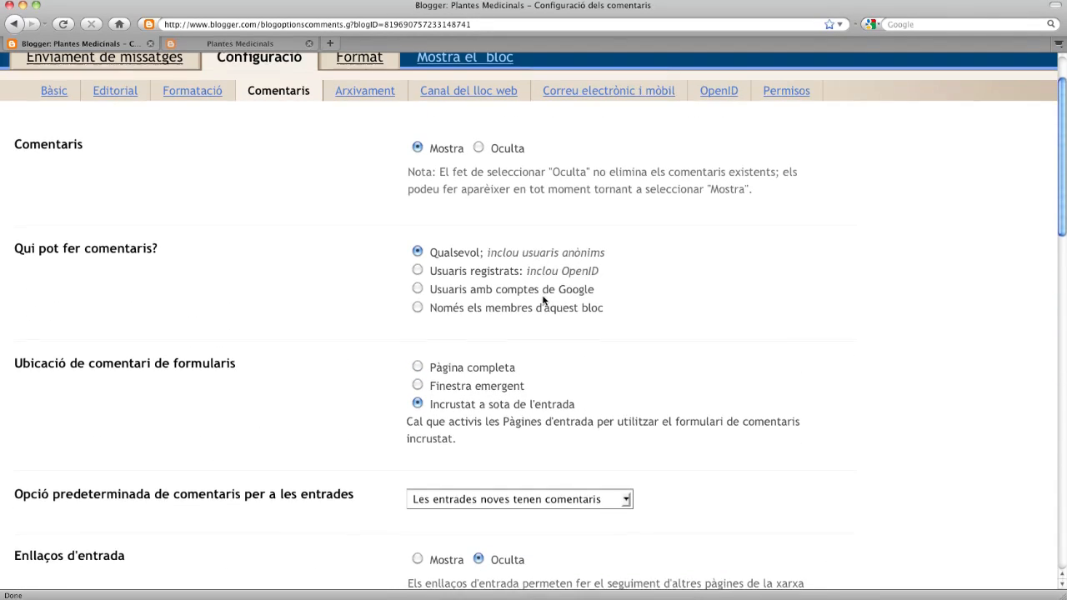
{"action": "scroll", "coordinate": [543, 300], "scroll_direction": "down", "scroll_amount": 11}
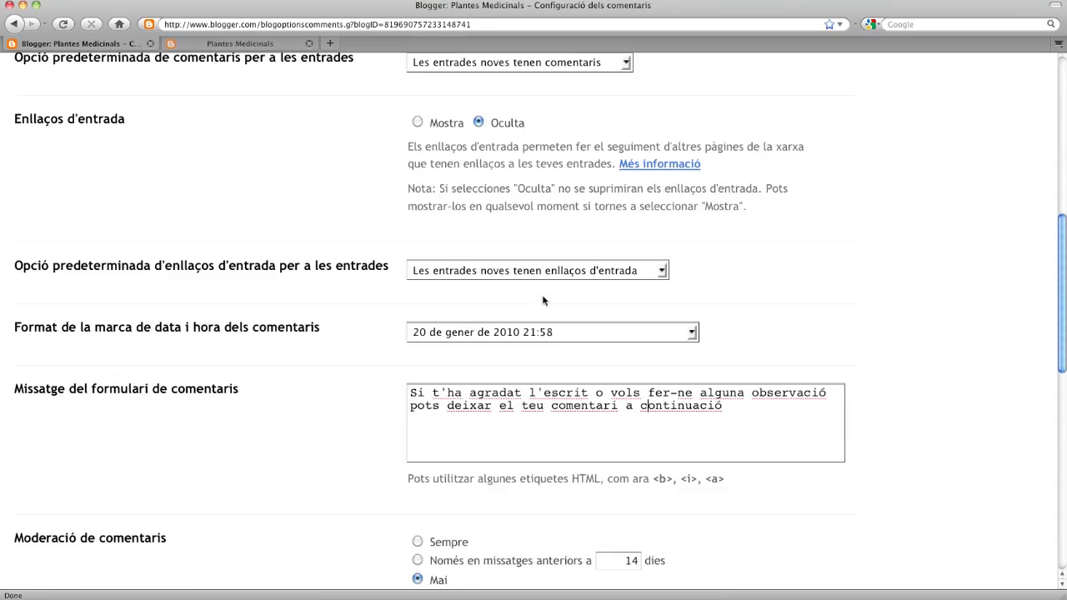
{"action": "scroll", "coordinate": [544, 300], "scroll_direction": "down", "scroll_amount": 2}
{"action": "scroll", "coordinate": [542, 300], "scroll_direction": "down", "scroll_amount": 10}
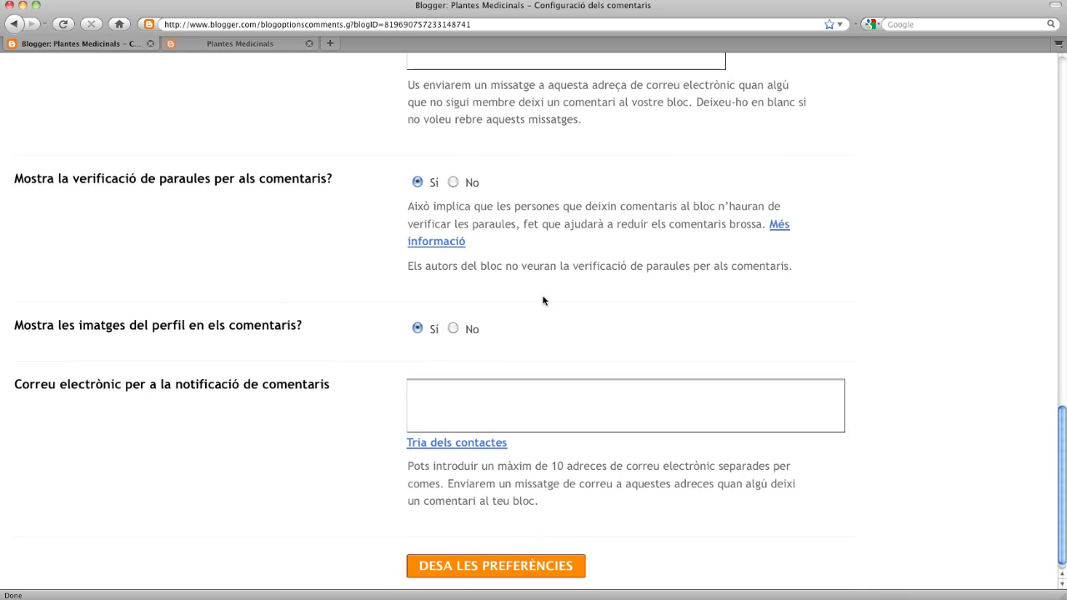
{"action": "scroll", "coordinate": [543, 300], "scroll_direction": "up", "scroll_amount": 4}
{"action": "scroll", "coordinate": [543, 296], "scroll_direction": "up", "scroll_amount": 3}
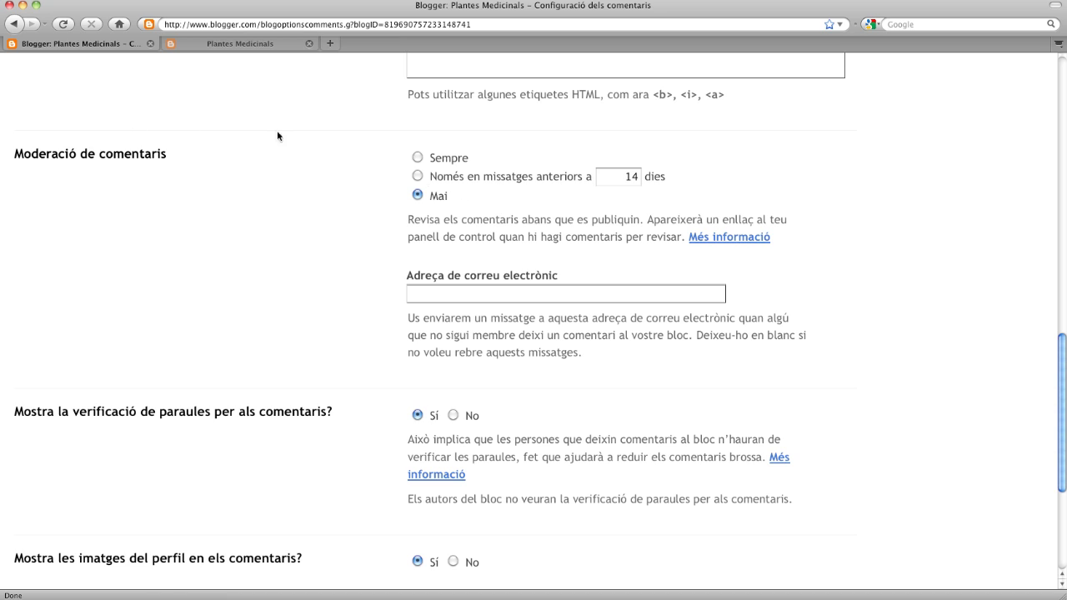
- Set comment moderation to Sempre and enter the owner's e-mail address for moderation notices
{"action": "left_click", "coordinate": [417, 158]}
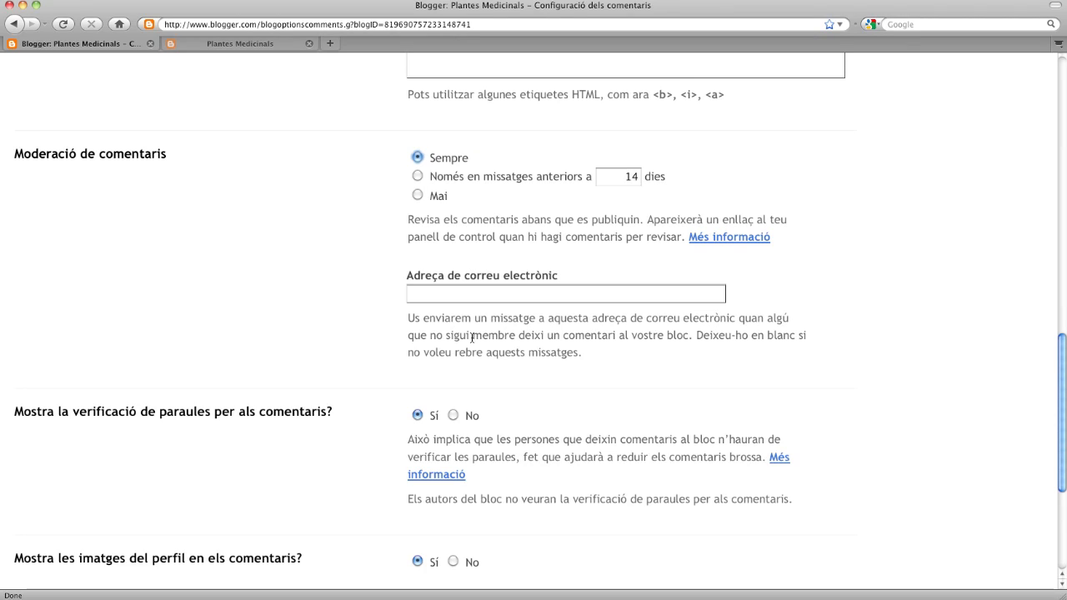
{"action": "left_click", "coordinate": [446, 299]}
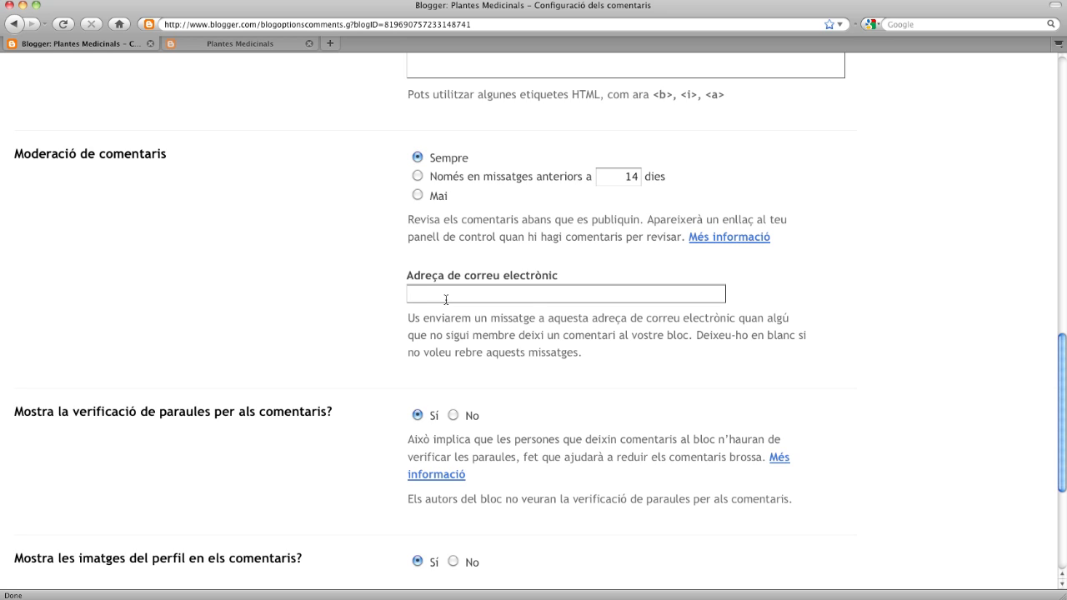
{"action": "scroll", "coordinate": [497, 314], "scroll_direction": "down", "scroll_amount": 5}
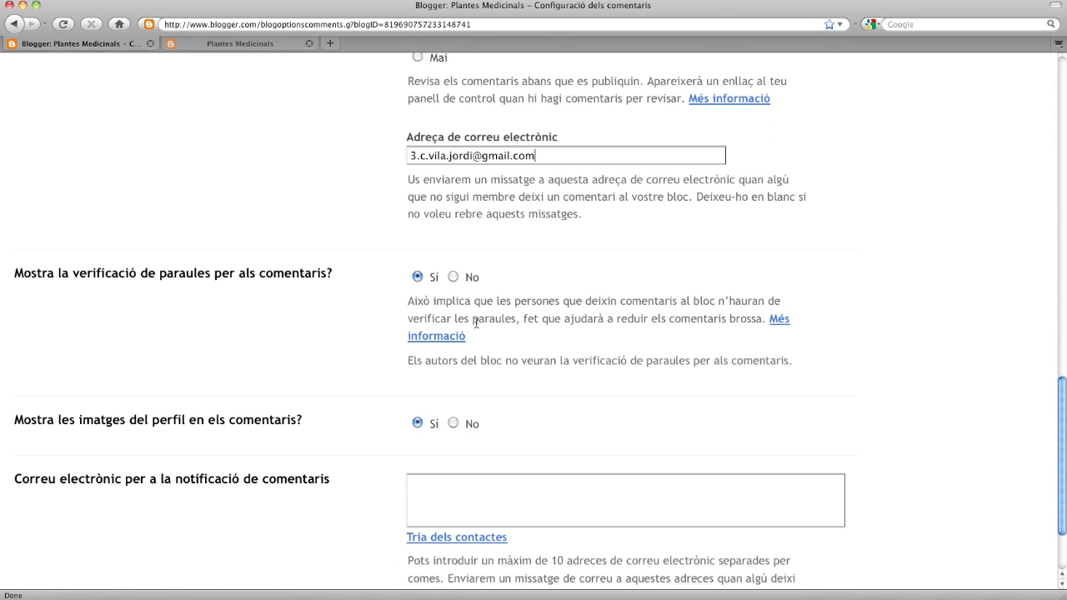
{"action": "scroll", "coordinate": [476, 324], "scroll_direction": "down", "scroll_amount": 4}
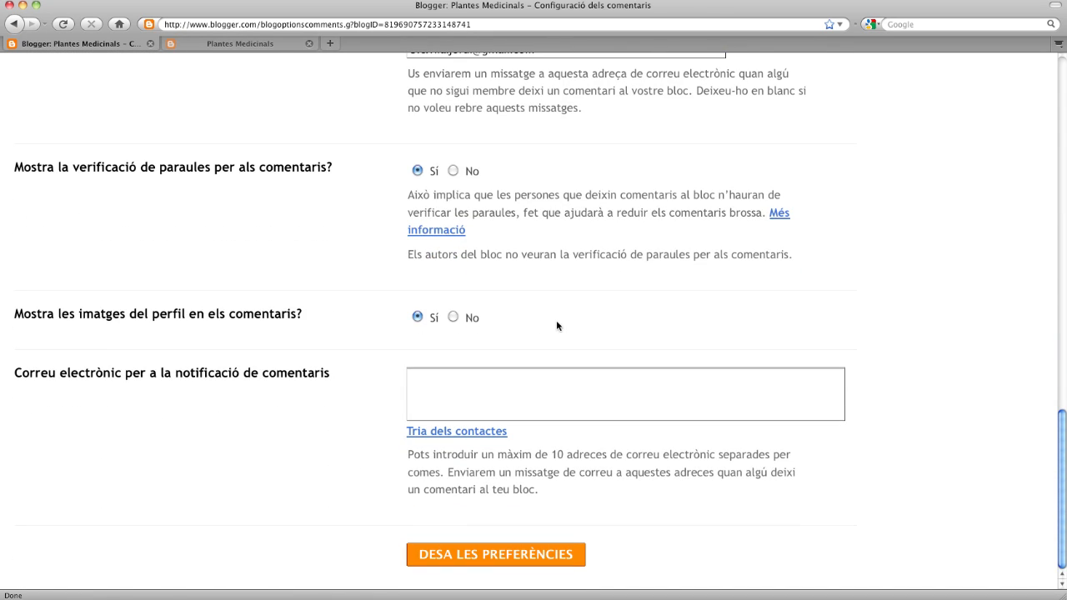
- Copy that e-mail address into the comment notification e-mail field
{"action": "left_click", "coordinate": [413, 379]}
{"action": "scroll", "coordinate": [438, 364], "scroll_direction": "up", "scroll_amount": 2}
{"action": "scroll", "coordinate": [438, 364], "scroll_direction": "down", "scroll_amount": 2}
{"action": "scroll", "coordinate": [454, 288], "scroll_direction": "up", "scroll_amount": 3}
{"action": "scroll", "coordinate": [455, 287], "scroll_direction": "up", "scroll_amount": 2}
{"action": "left_click_drag", "start_coordinate": [537, 208], "coordinate": [382, 212]}
{"action": "key", "text": "ctrl+c"}
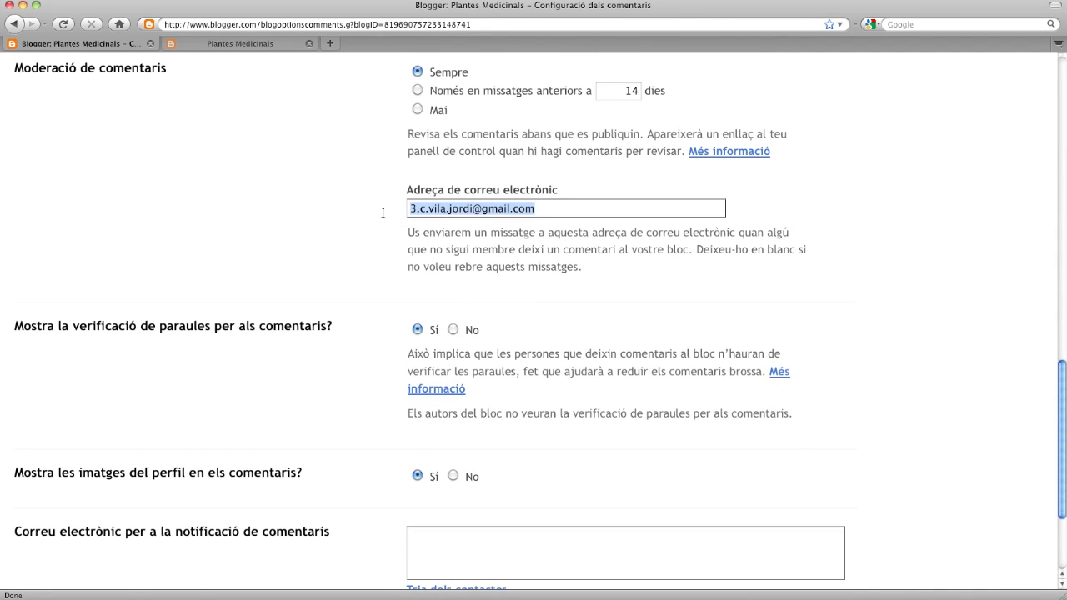
{"action": "left_click", "coordinate": [425, 553]}
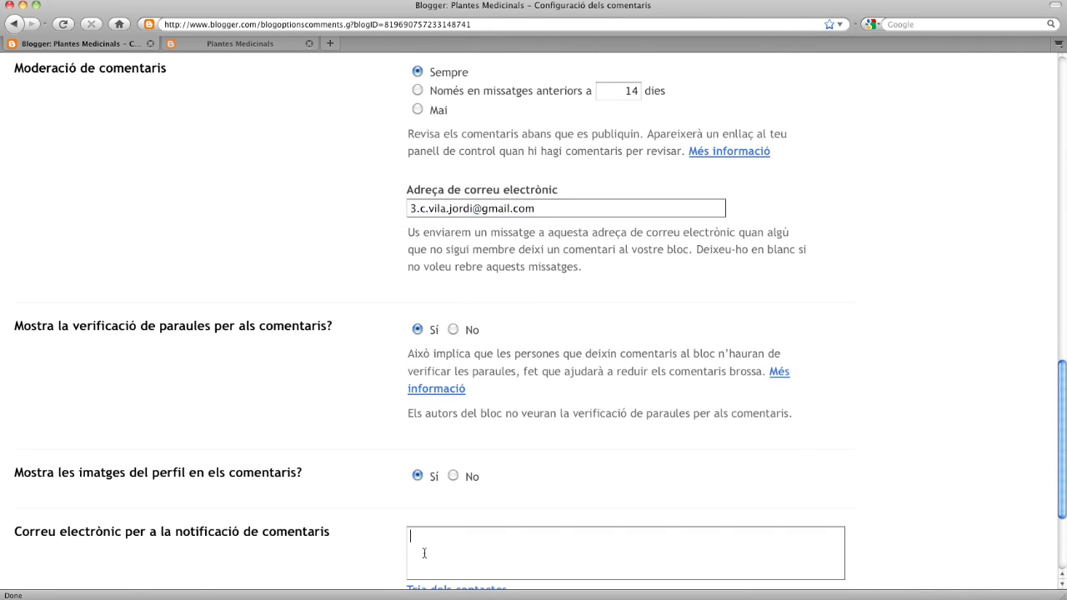
{"action": "key", "text": "ctrl+v"}
- Clear the comment notification e-mail field and save the comment preferences
{"action": "scroll", "coordinate": [519, 450], "scroll_direction": "down", "scroll_amount": 4}
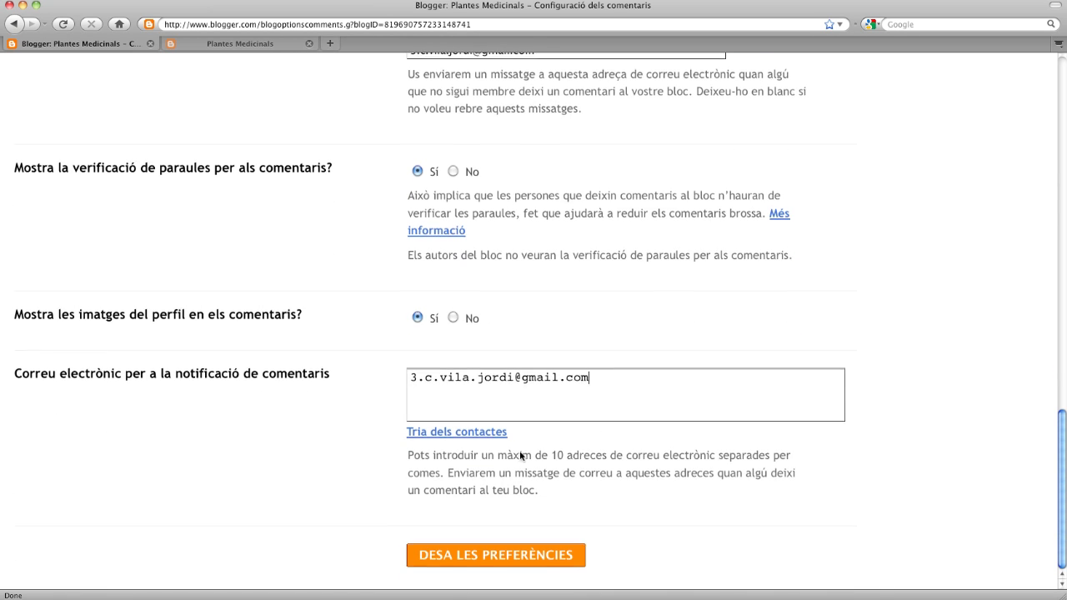
{"action": "scroll", "coordinate": [519, 456], "scroll_direction": "up", "scroll_amount": 9}
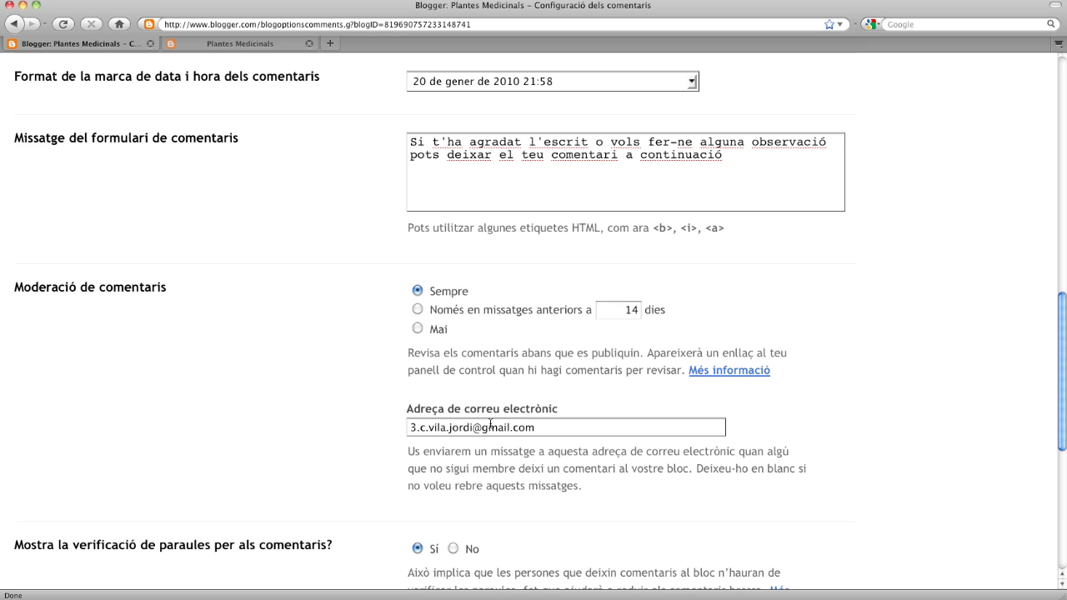
{"action": "scroll", "coordinate": [490, 424], "scroll_direction": "down", "scroll_amount": 3}
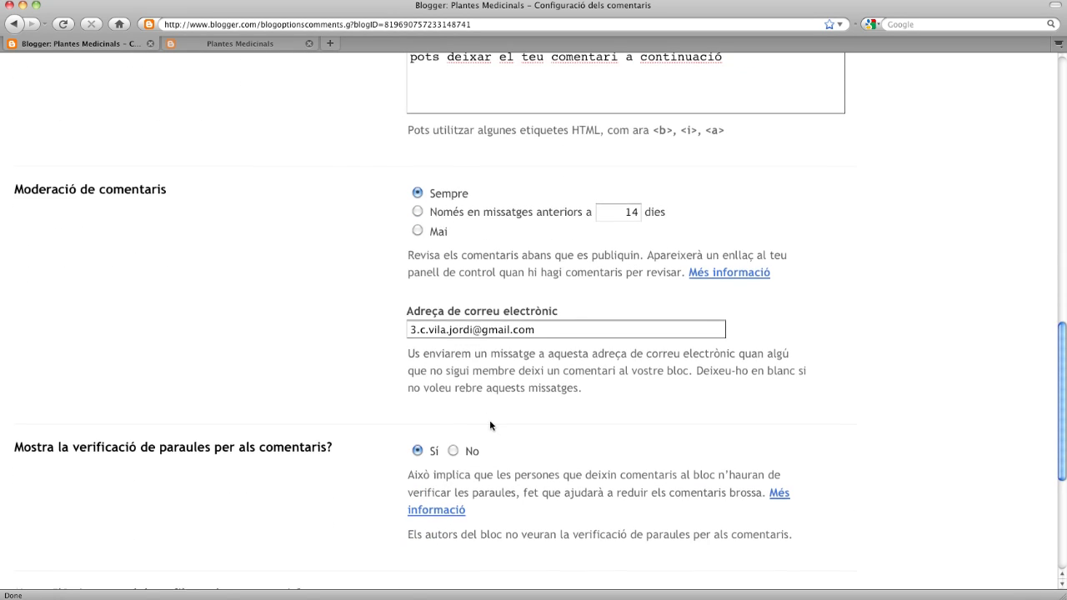
{"action": "scroll", "coordinate": [489, 425], "scroll_direction": "down", "scroll_amount": 6}
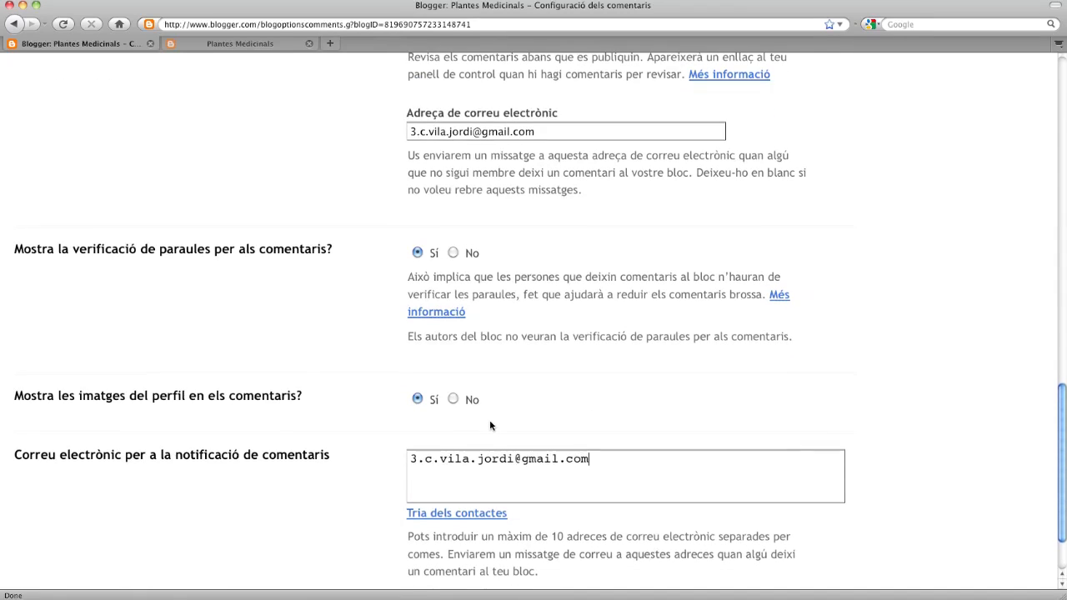
{"action": "scroll", "coordinate": [489, 424], "scroll_direction": "down", "scroll_amount": 1}
{"action": "left_click_drag", "start_coordinate": [600, 440], "coordinate": [362, 441]}
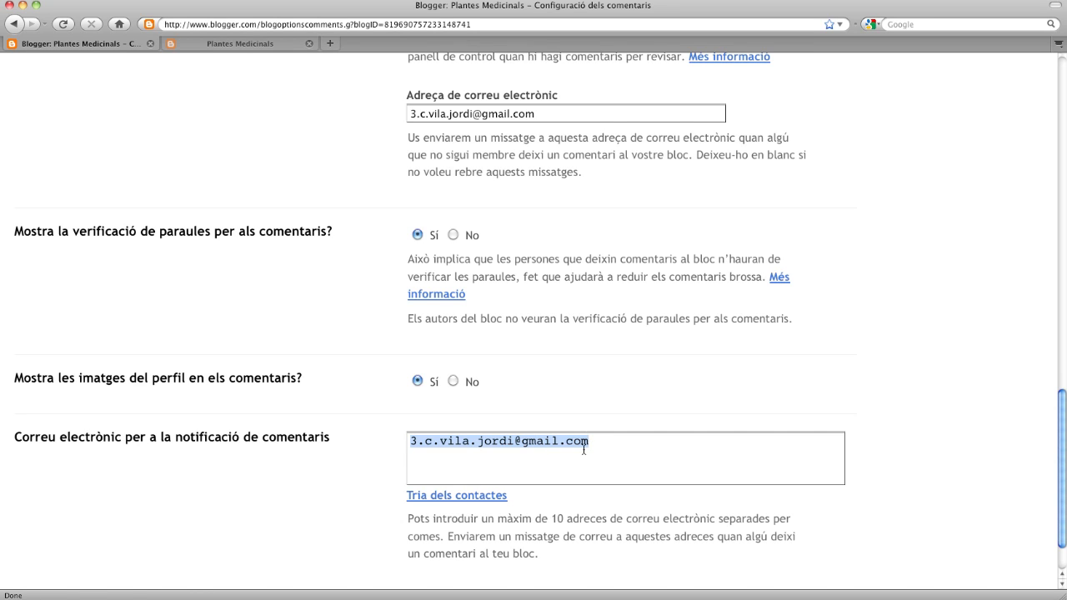
{"action": "key", "text": "BackSpace"}
{"action": "scroll", "coordinate": [583, 454], "scroll_direction": "down", "scroll_amount": 2}
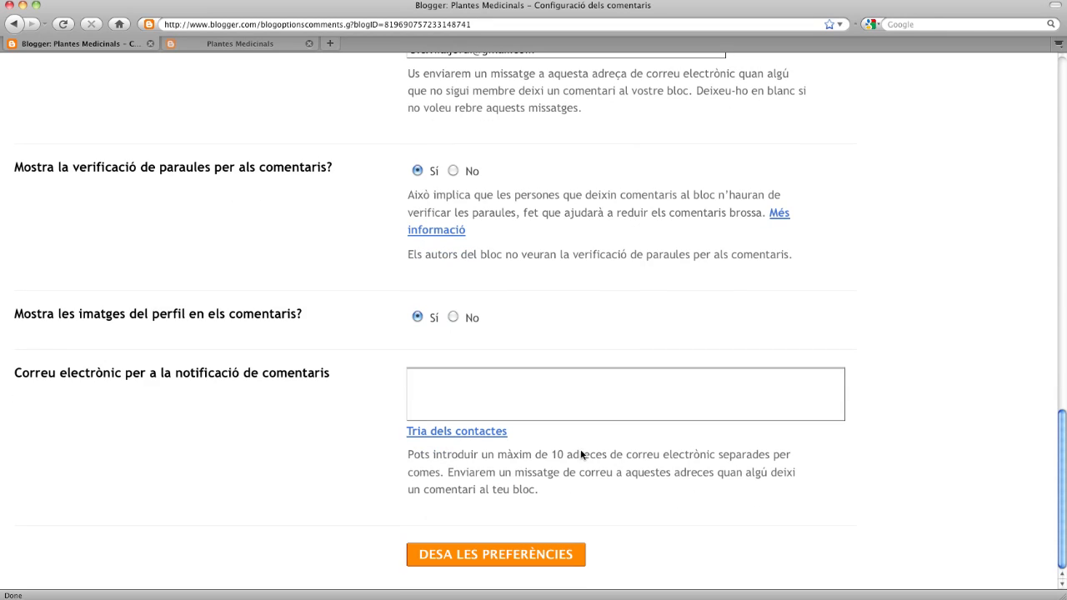
{"action": "left_click", "coordinate": [479, 557]}
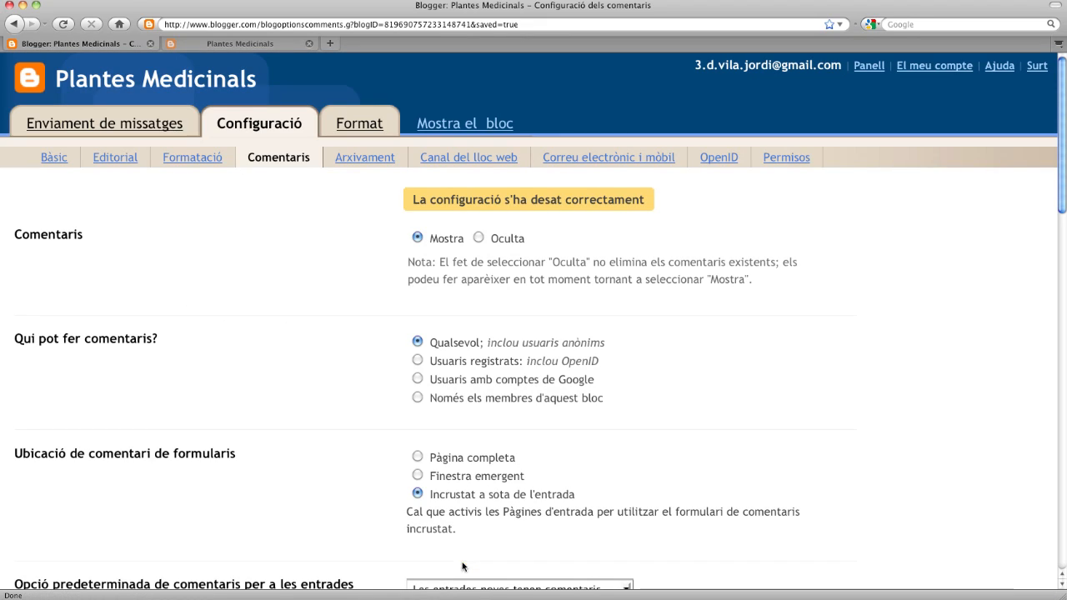
- Open the Arxivament settings and check the gener archive month on the live blog
{"action": "left_click", "coordinate": [367, 158]}
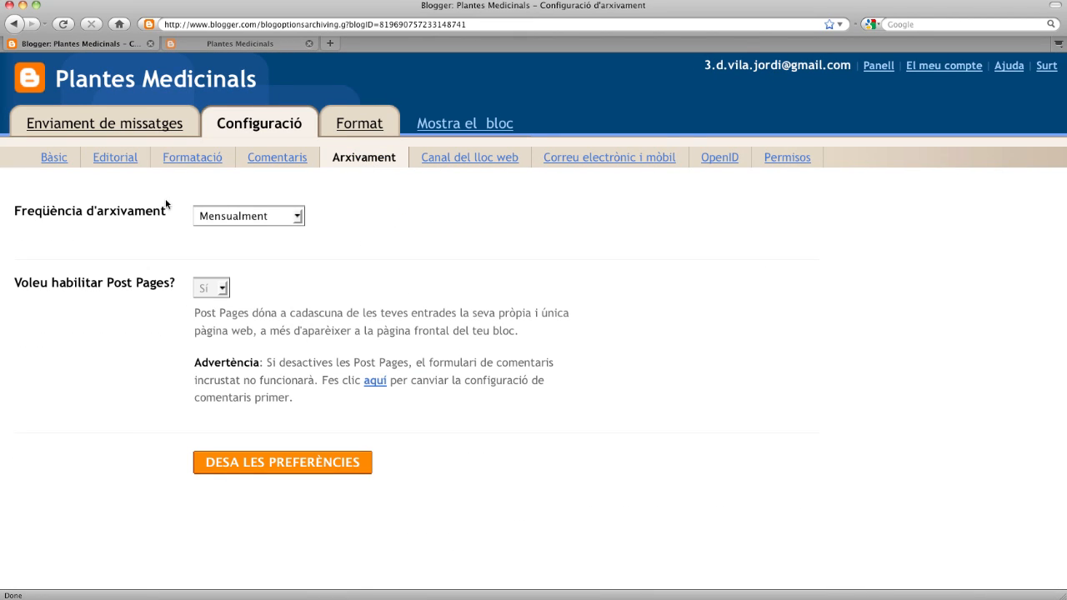
{"action": "left_click", "coordinate": [235, 43]}
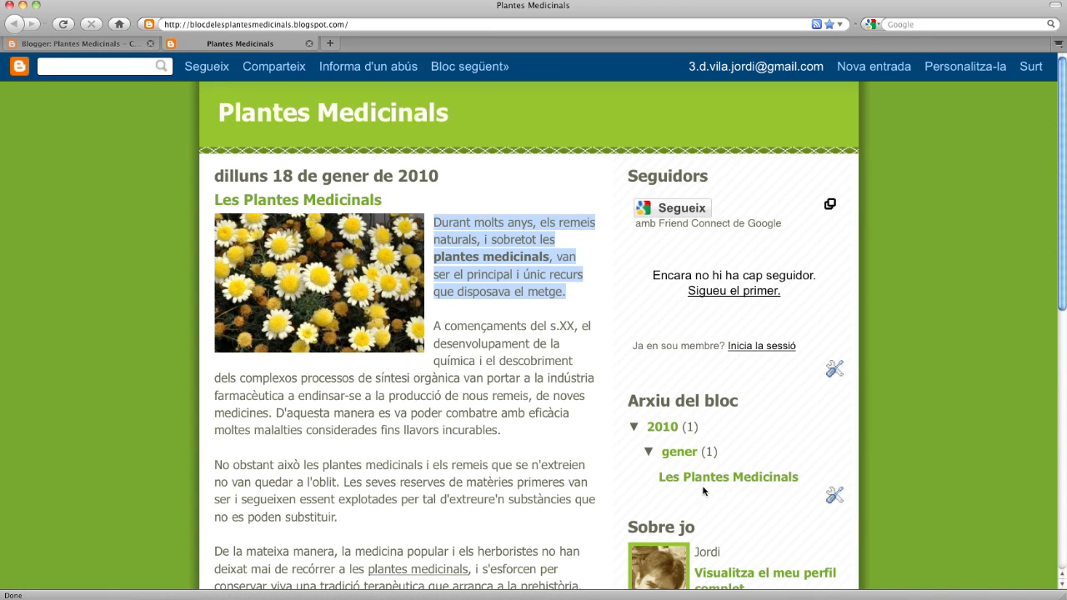
{"action": "left_click", "coordinate": [649, 455]}
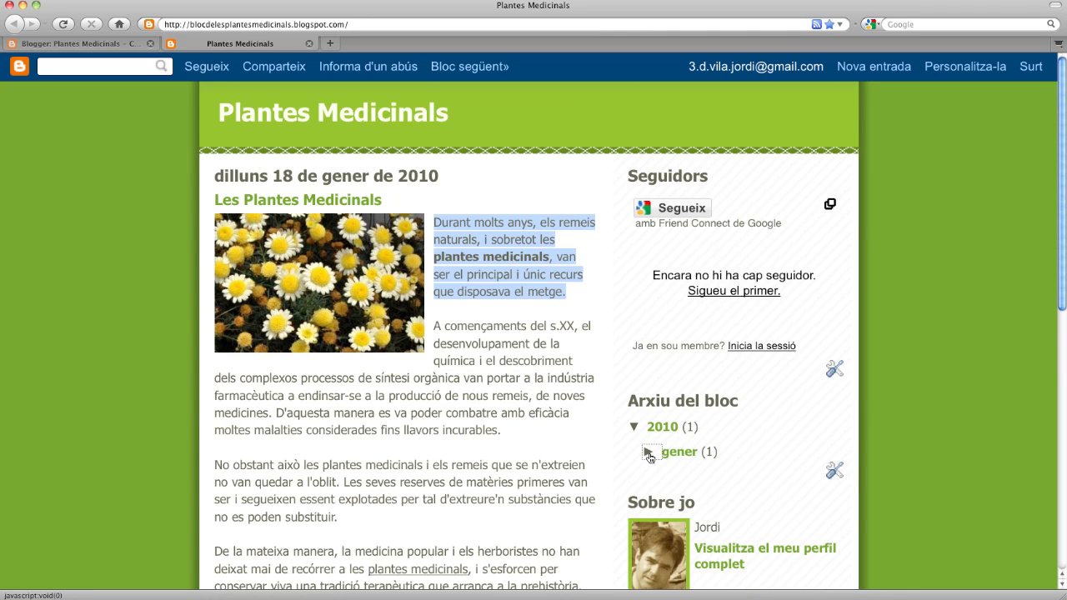
{"action": "left_click", "coordinate": [649, 455]}
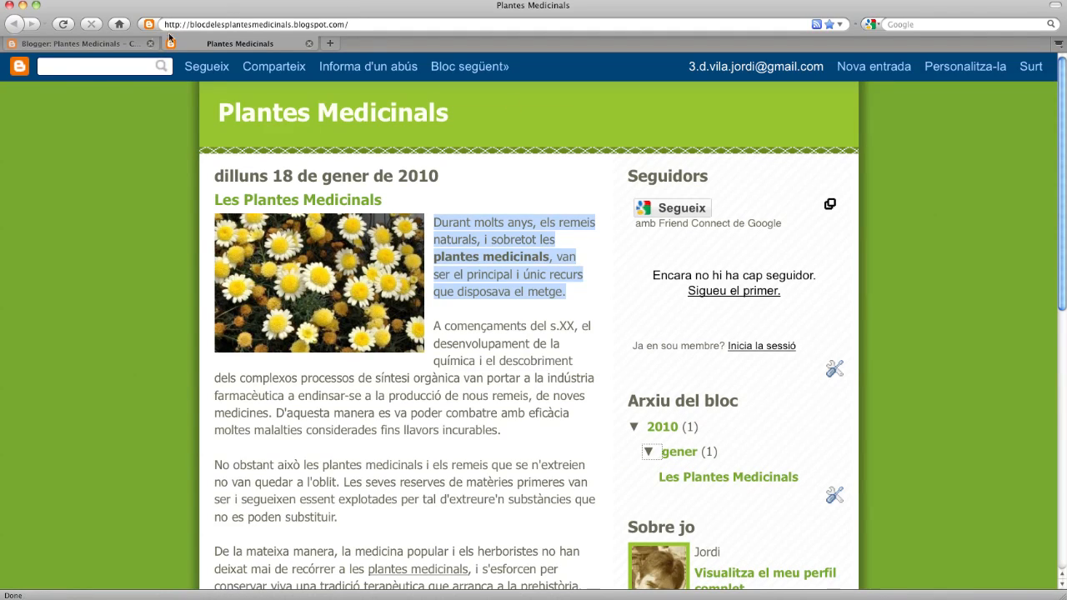
{"action": "left_click", "coordinate": [133, 43]}
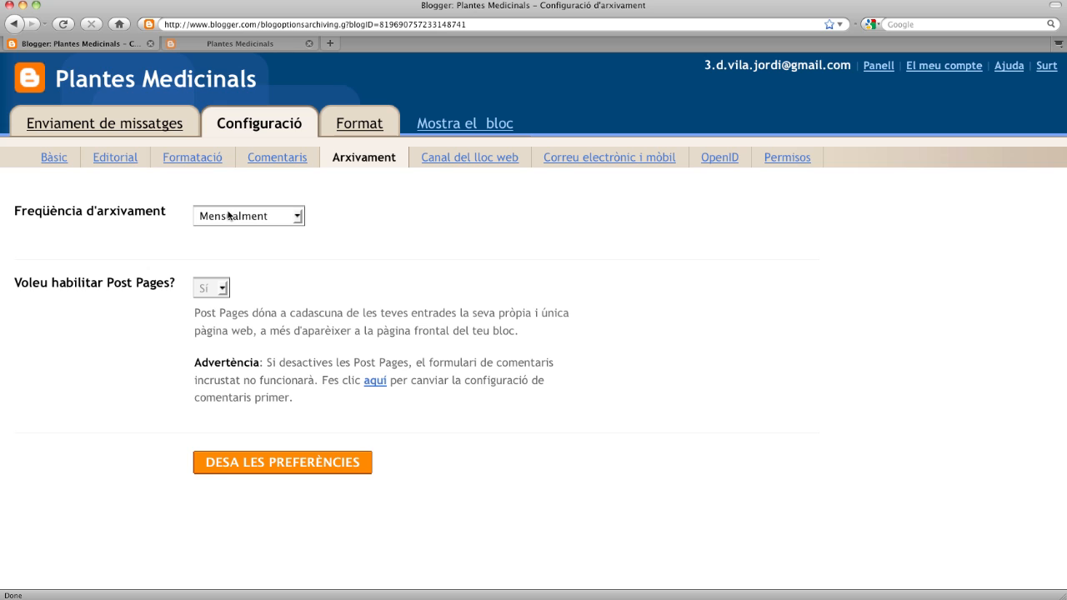
- Open Canal del lloc web and review the Completa feed setting and empty redirect URL
{"action": "left_click", "coordinate": [481, 162]}
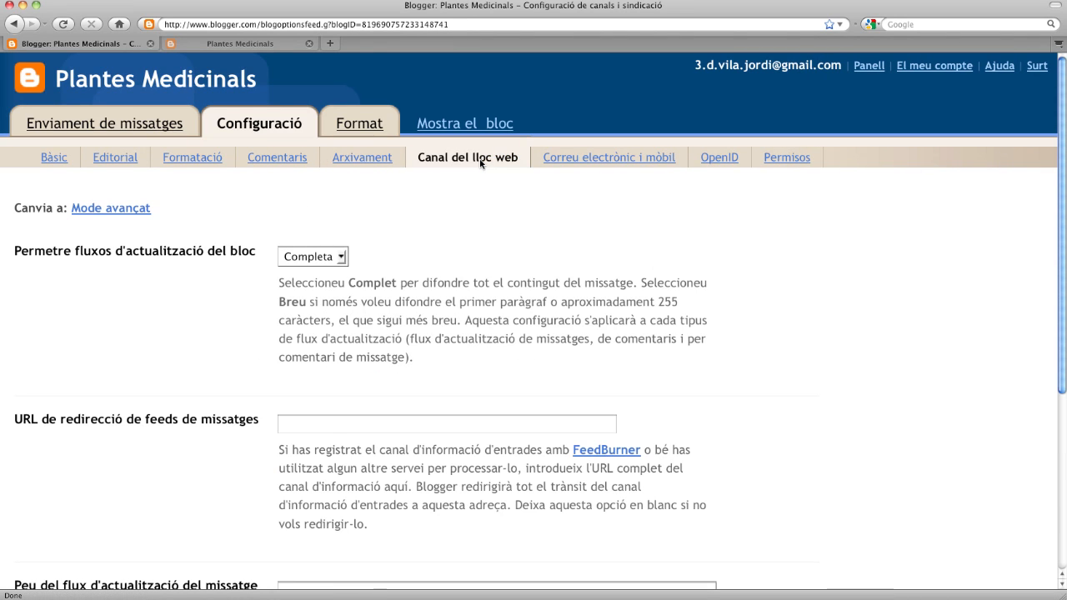
{"action": "scroll", "coordinate": [500, 241], "scroll_direction": "down", "scroll_amount": 5}
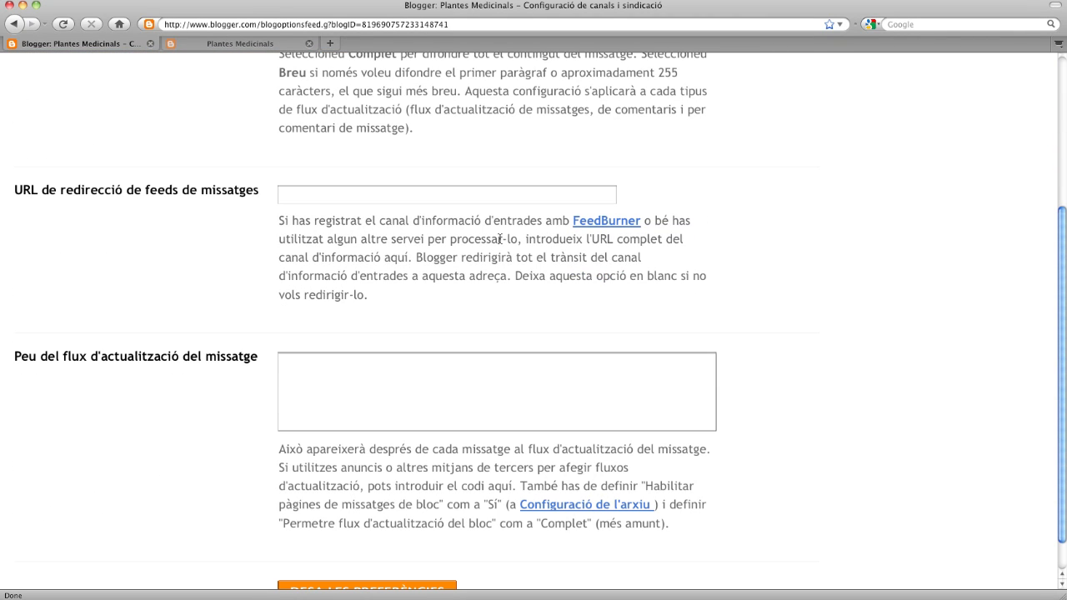
{"action": "scroll", "coordinate": [500, 240], "scroll_direction": "up", "scroll_amount": 5}
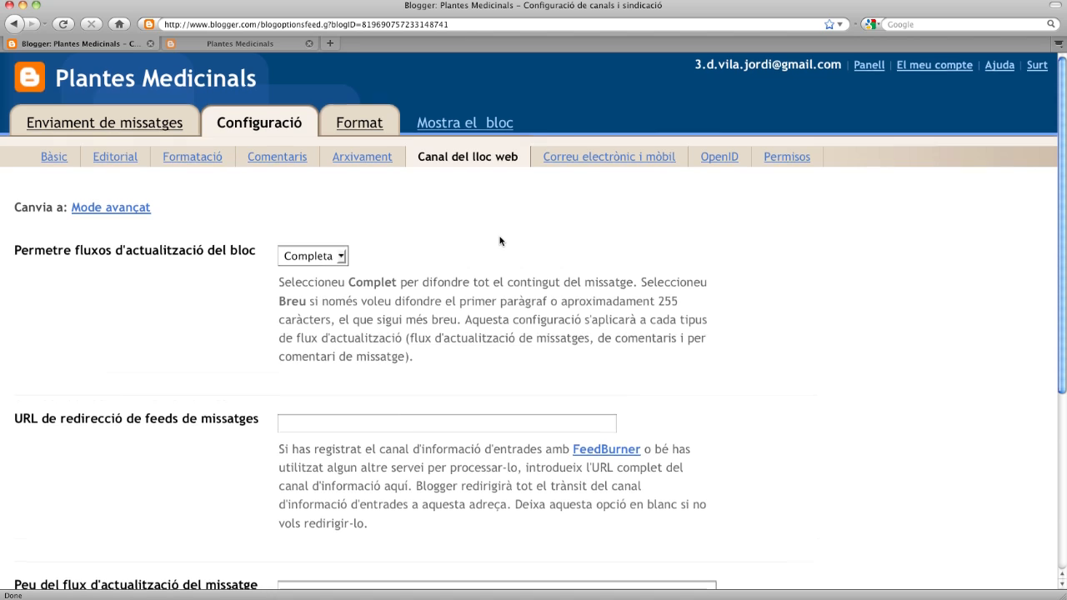
{"action": "scroll", "coordinate": [500, 241], "scroll_direction": "down", "scroll_amount": 2}
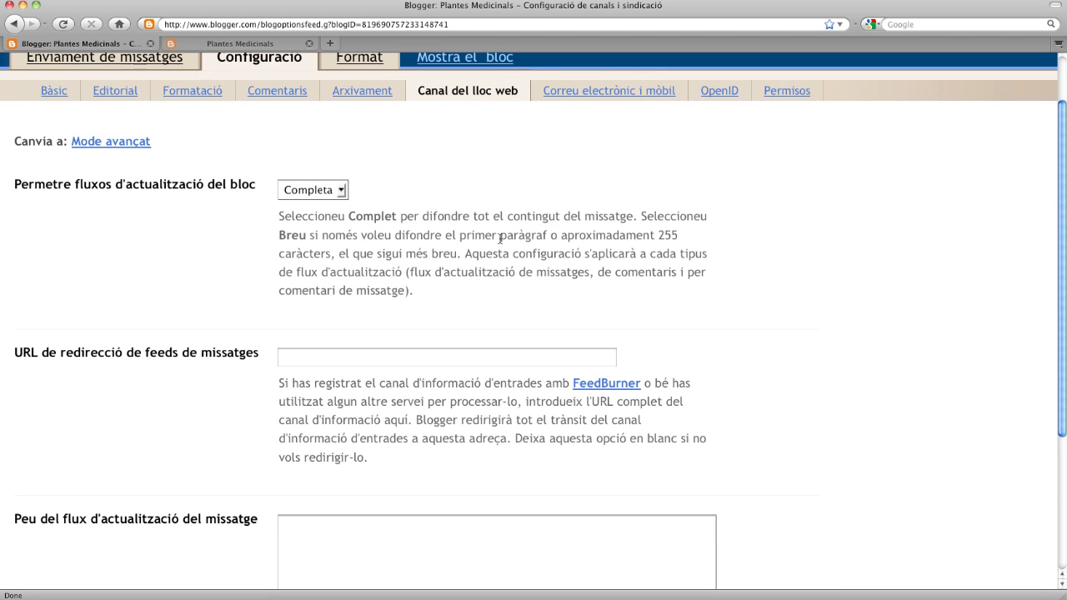
{"action": "scroll", "coordinate": [500, 239], "scroll_direction": "up", "scroll_amount": 1}
{"action": "scroll", "coordinate": [500, 241], "scroll_direction": "up", "scroll_amount": 1}
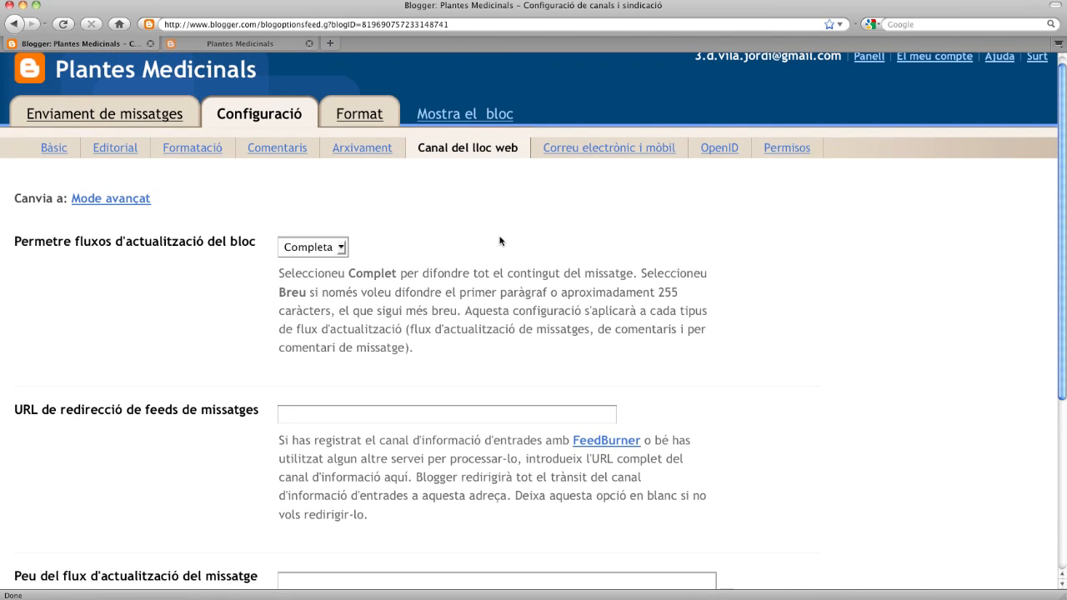
{"action": "scroll", "coordinate": [500, 241], "scroll_direction": "up", "scroll_amount": 1}
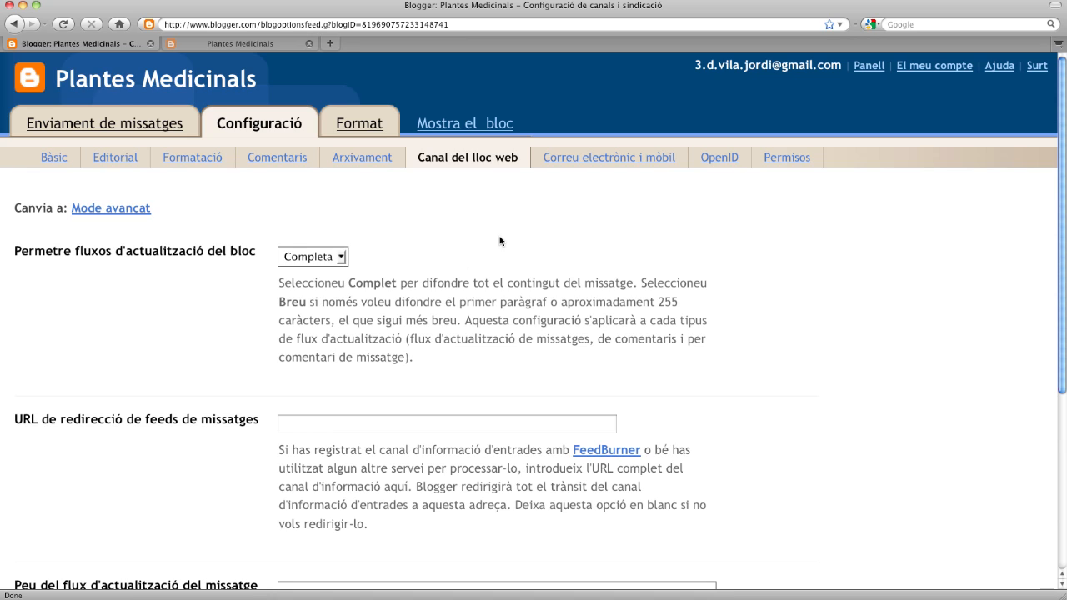
- Open Correu electrònic i mòbil, leave secret words empty, and publish e-mailed posts immediately
{"action": "left_click", "coordinate": [607, 159]}
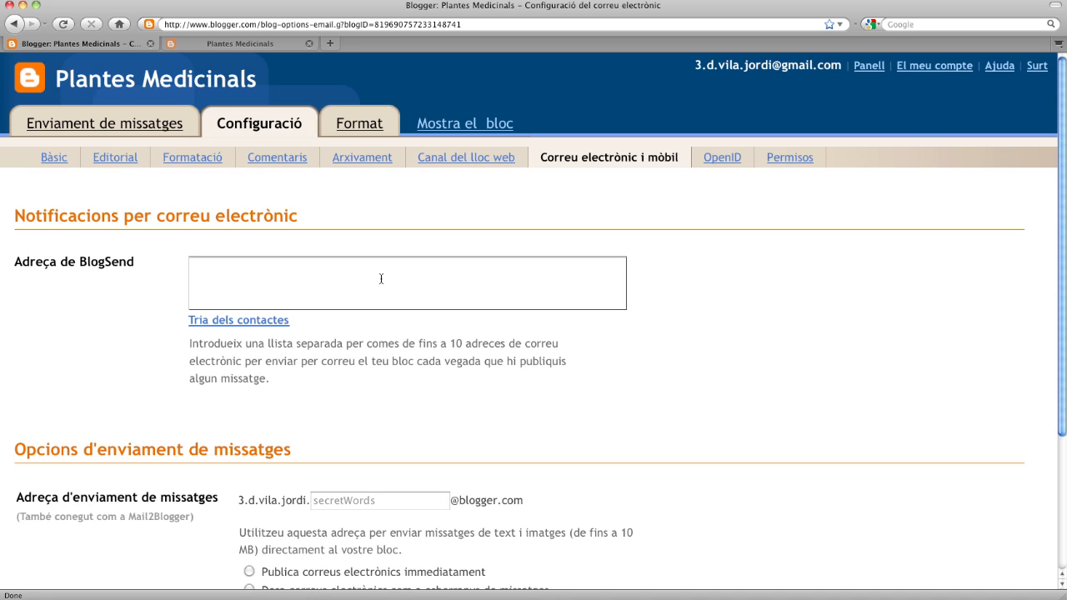
{"action": "left_click_drag", "start_coordinate": [238, 500], "coordinate": [523, 500]}
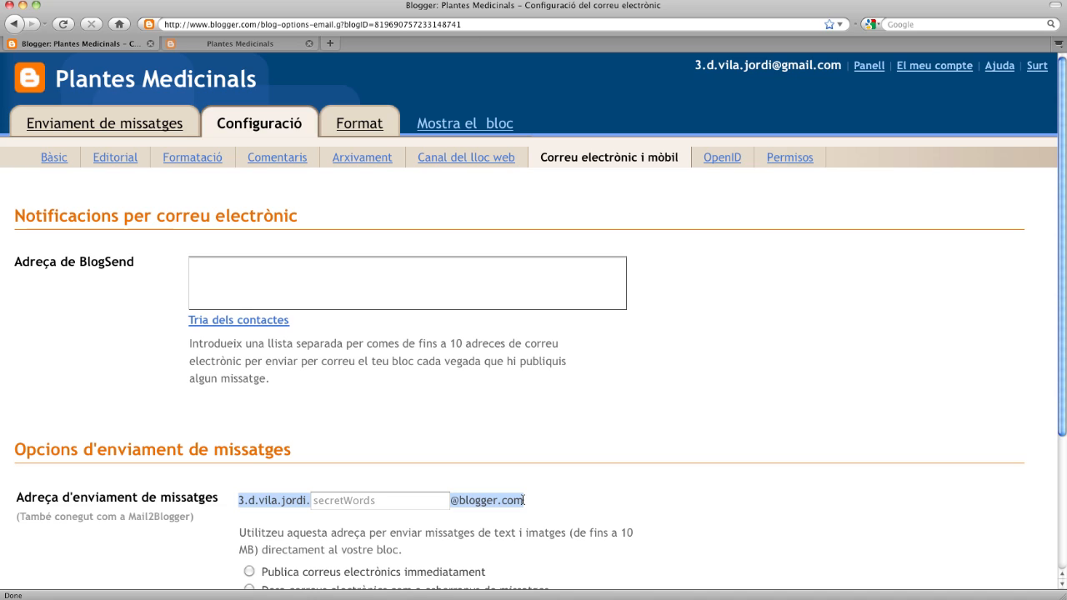
{"action": "left_click", "coordinate": [388, 500]}
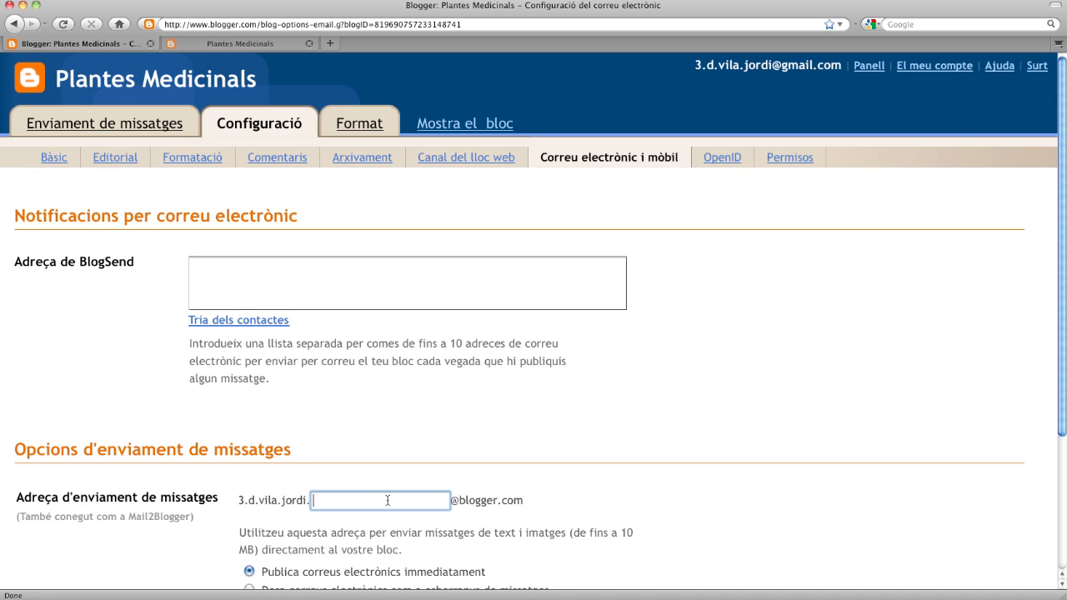
{"action": "left_click", "coordinate": [551, 496]}
- Look over the remaining e-mail and mobile options and move on to OpenID
{"action": "scroll", "coordinate": [543, 486], "scroll_direction": "down", "scroll_amount": 2}
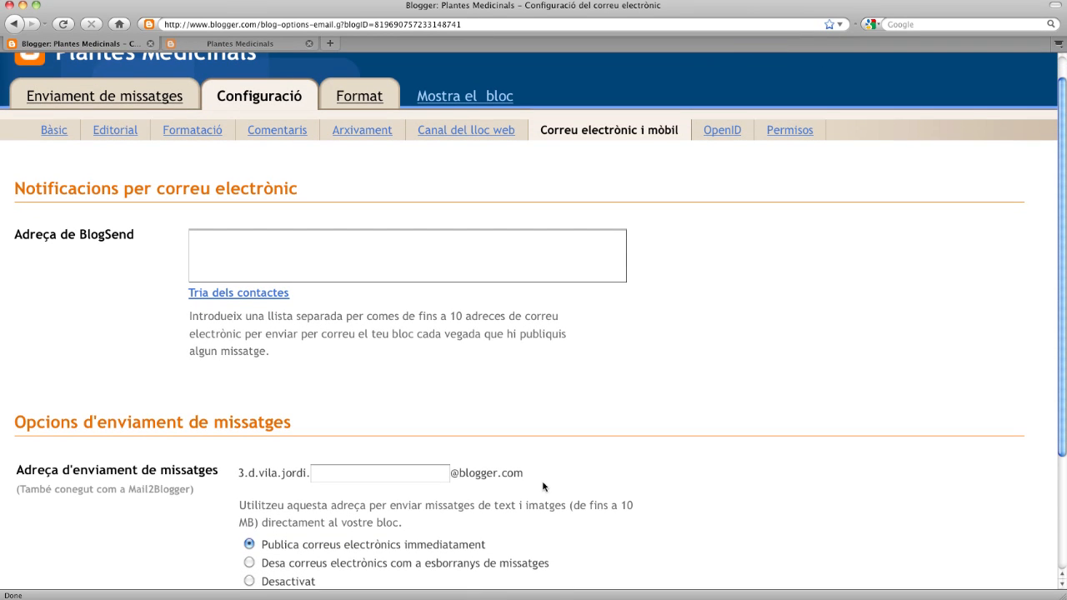
{"action": "scroll", "coordinate": [542, 487], "scroll_direction": "down", "scroll_amount": 5}
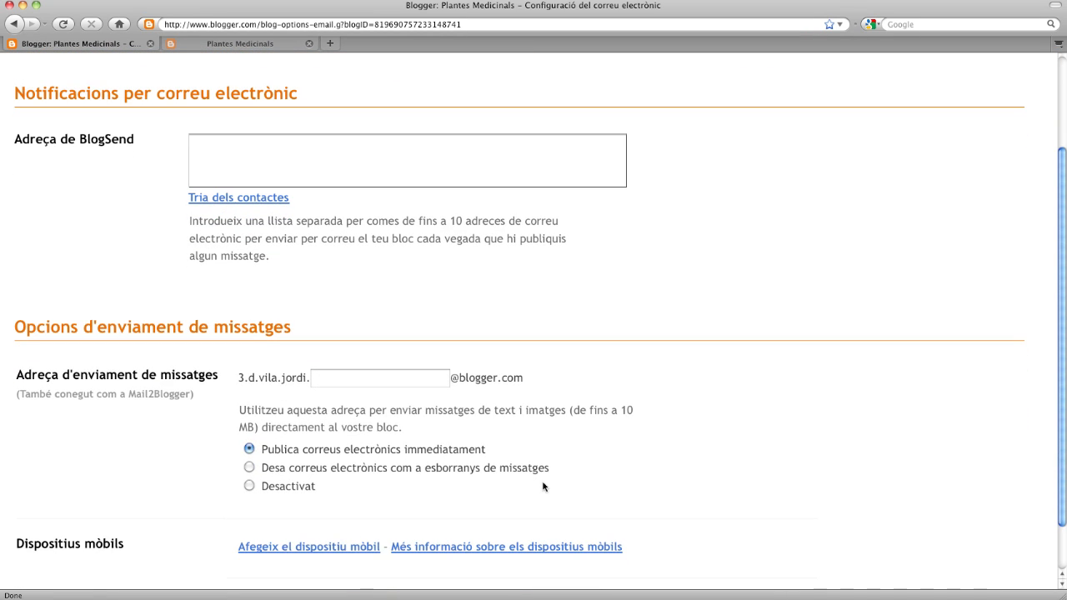
{"action": "scroll", "coordinate": [542, 486], "scroll_direction": "down", "scroll_amount": 3}
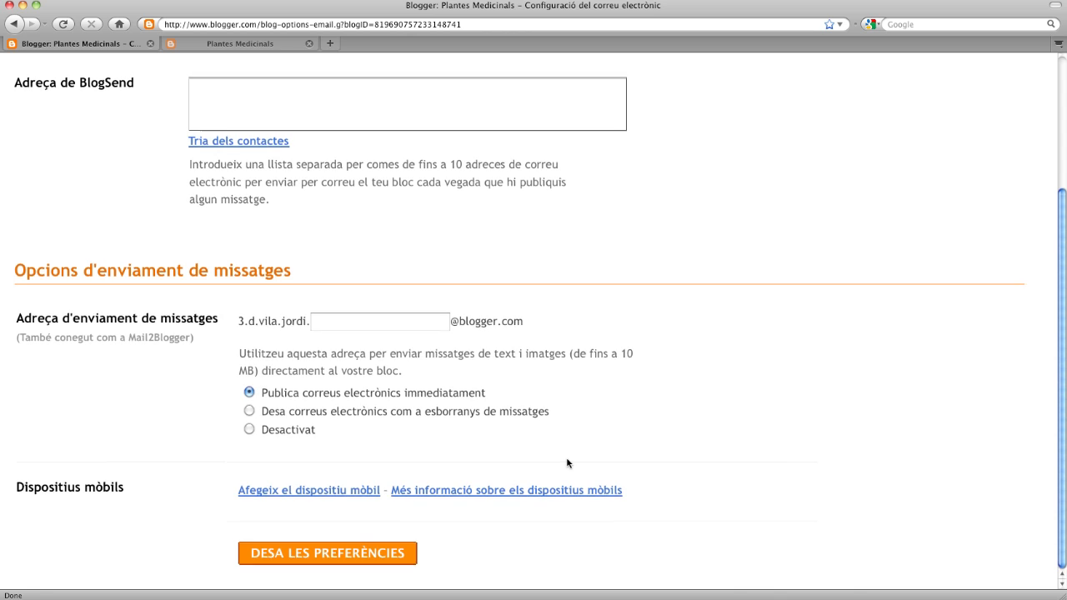
{"action": "scroll", "coordinate": [566, 463], "scroll_direction": "up", "scroll_amount": 10}
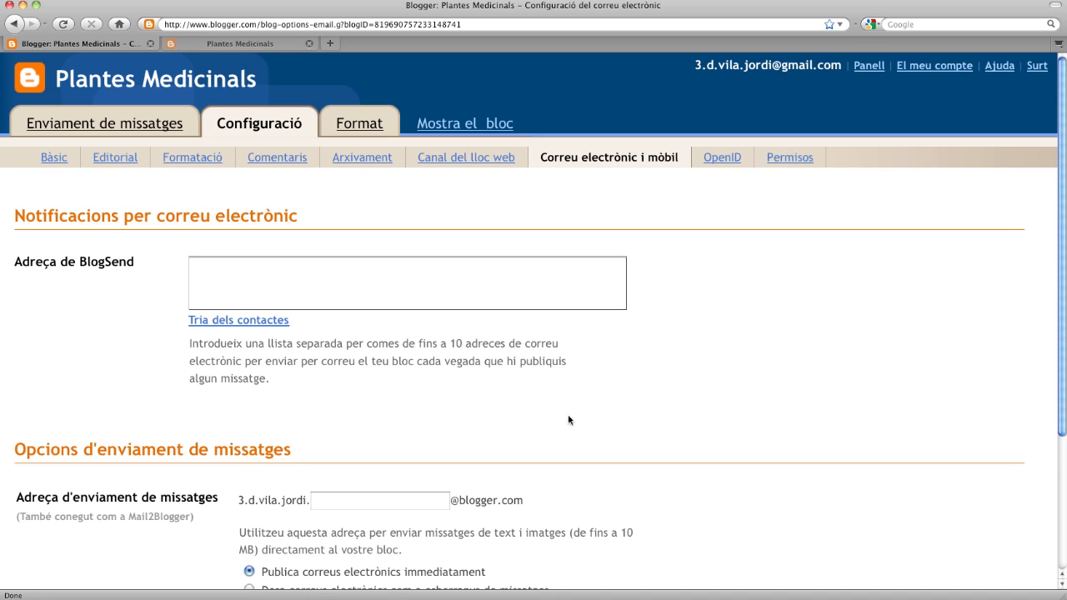
{"action": "scroll", "coordinate": [568, 414], "scroll_direction": "down", "scroll_amount": 4}
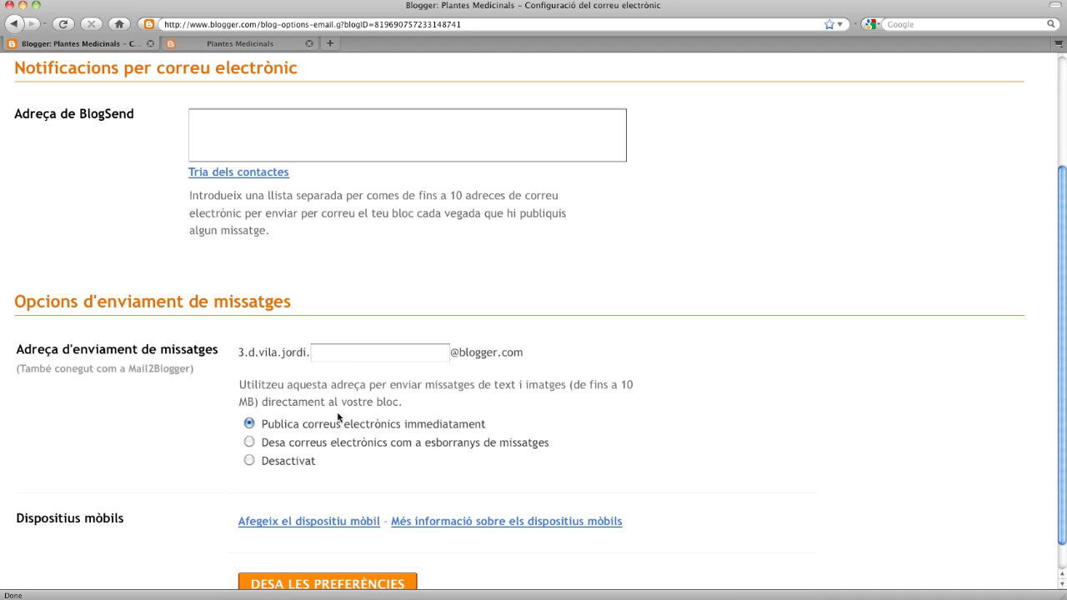
{"action": "scroll", "coordinate": [636, 405], "scroll_direction": "up", "scroll_amount": 4}
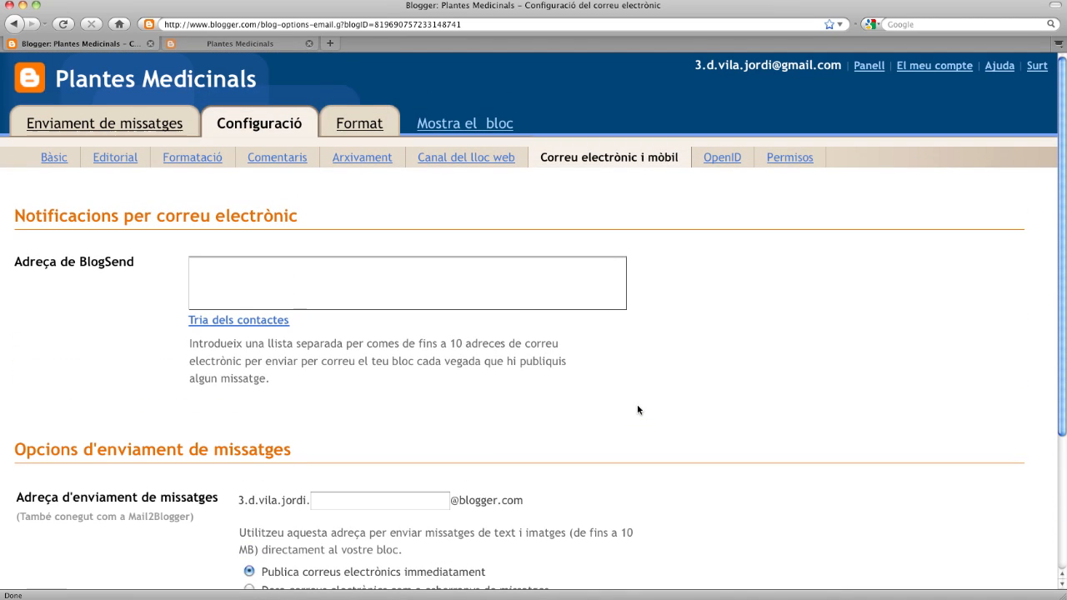
{"action": "left_click", "coordinate": [730, 163]}
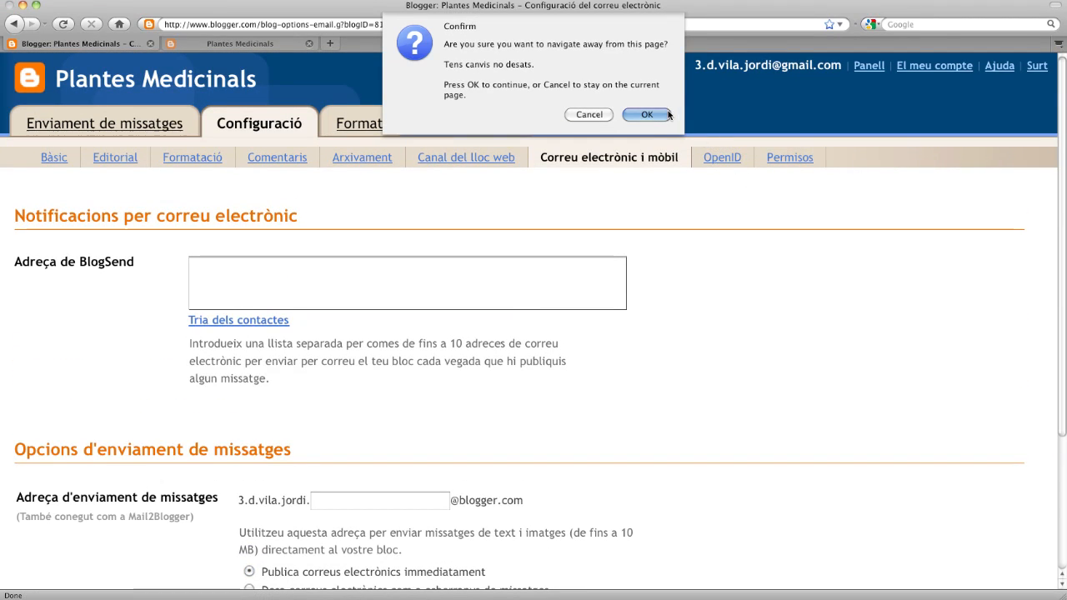
- Discard the unsaved e-mail changes and review Permisos: one admin author, one invitation, readers Tothom
{"action": "left_click", "coordinate": [669, 115]}
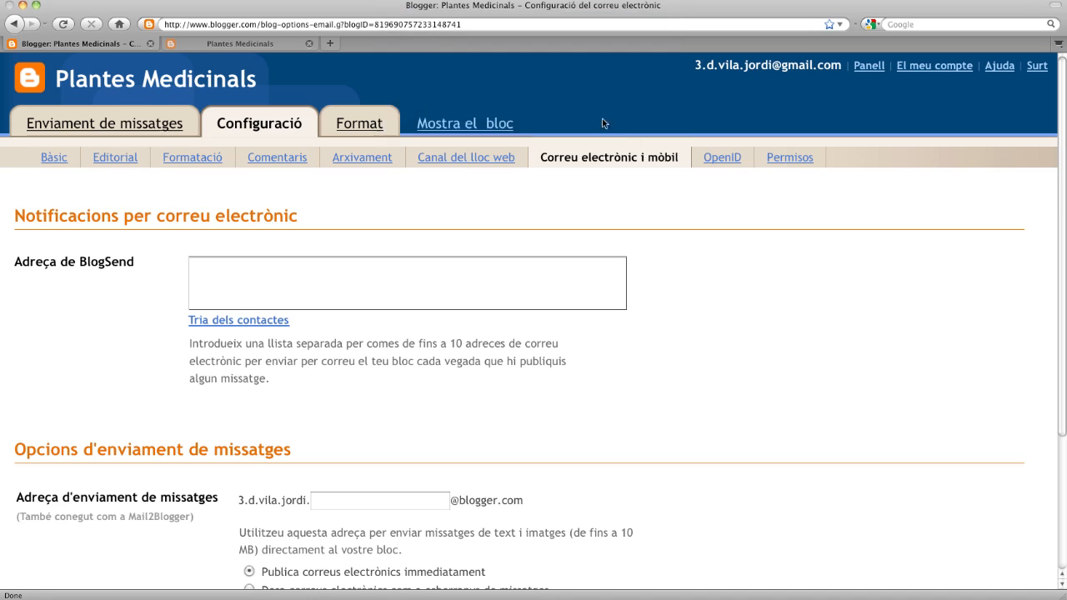
{"action": "left_click", "coordinate": [795, 163]}
{"action": "left_click", "coordinate": [650, 112]}
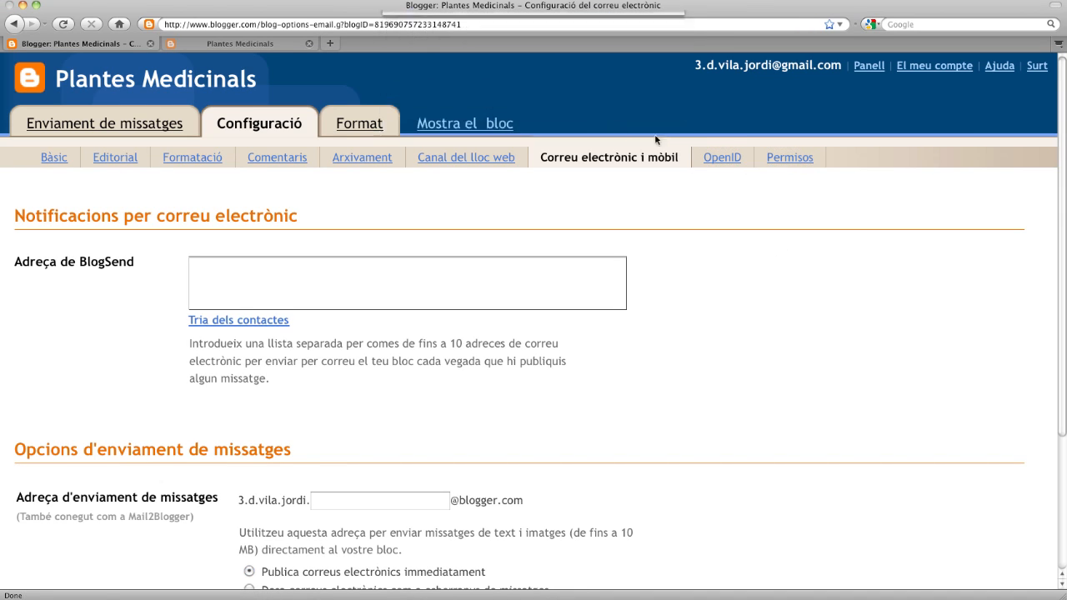
{"action": "left_click", "coordinate": [789, 158]}
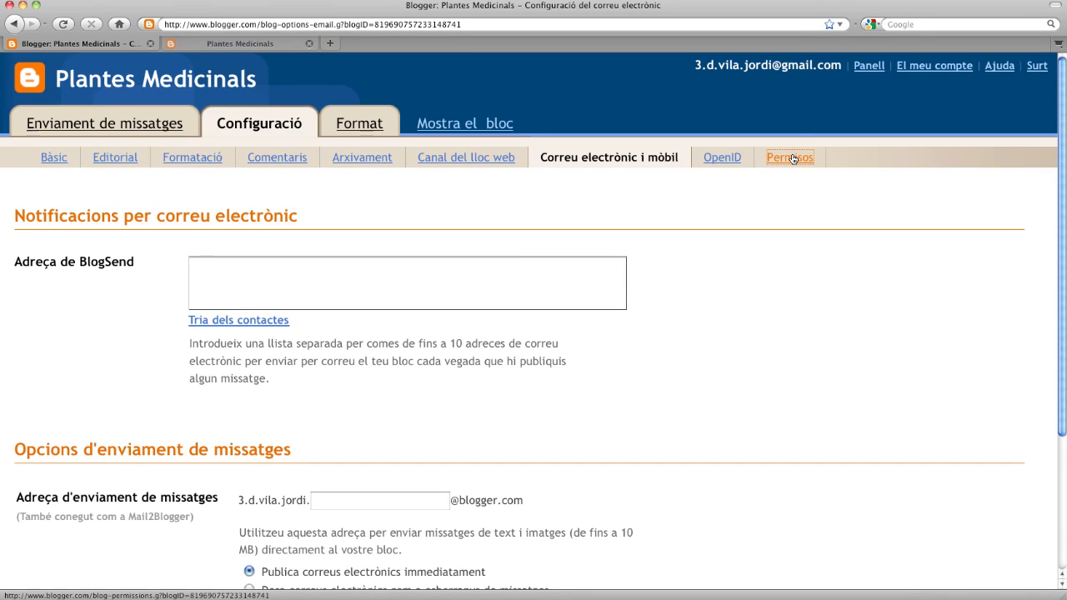
{"action": "left_click", "coordinate": [793, 159]}
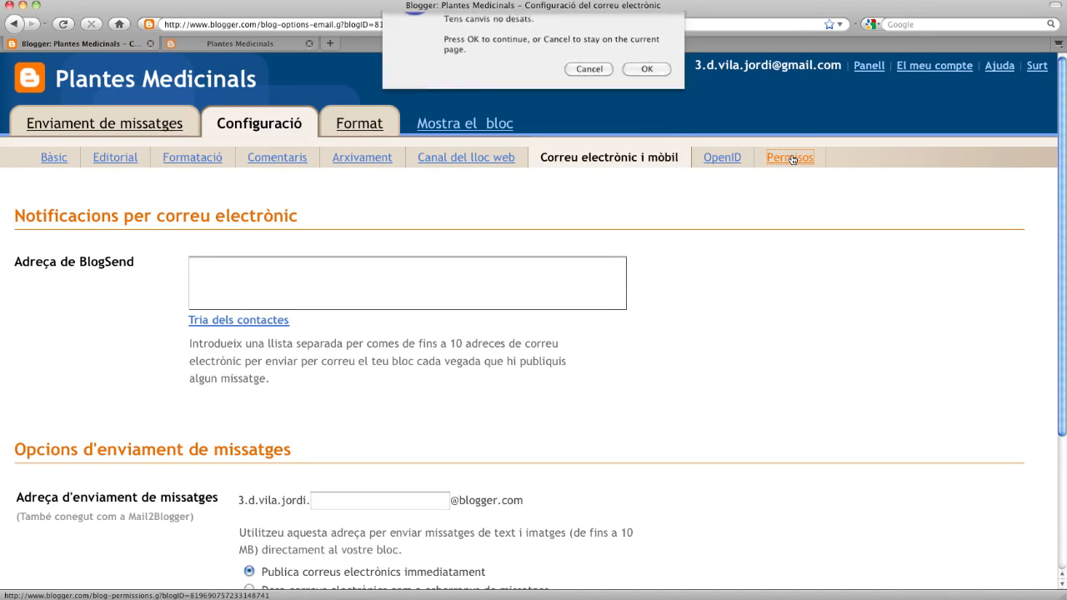
{"action": "left_click", "coordinate": [666, 122]}
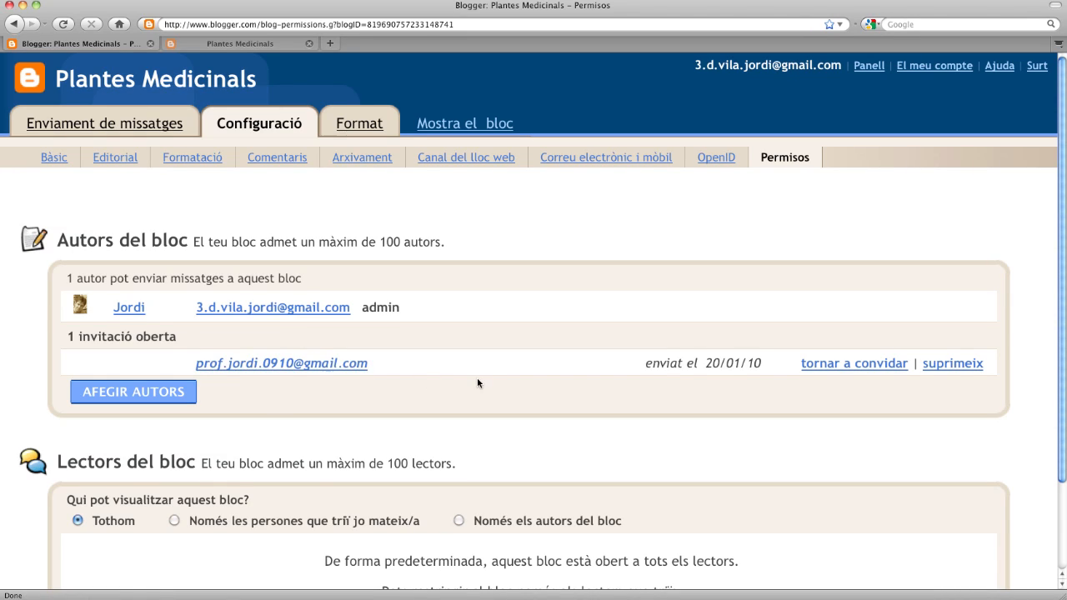
{"action": "scroll", "coordinate": [477, 383], "scroll_direction": "down", "scroll_amount": 2}
{"action": "scroll", "coordinate": [478, 383], "scroll_direction": "up", "scroll_amount": 1}
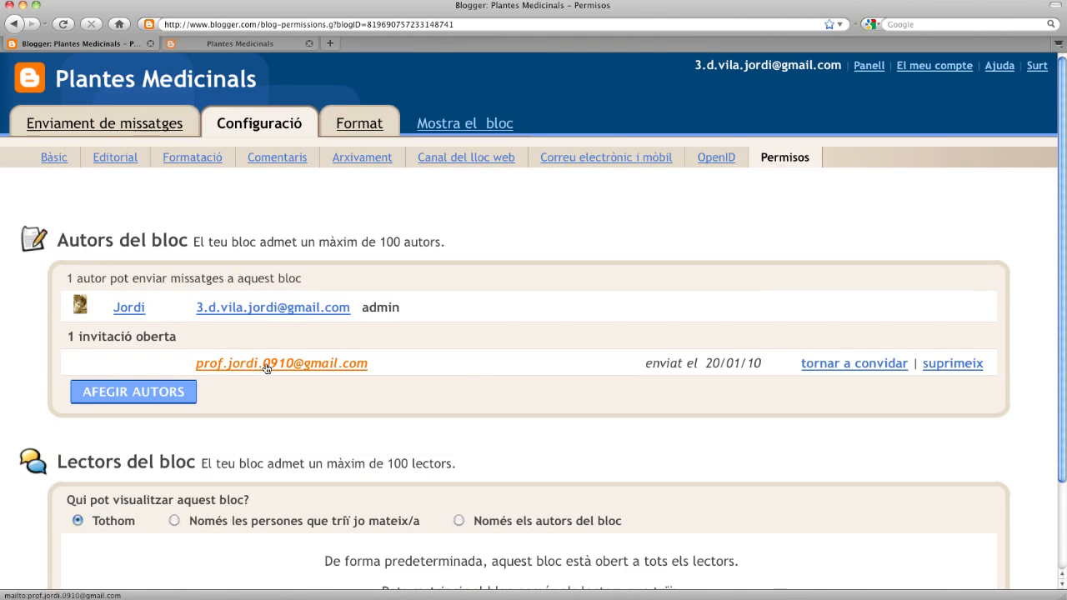
{"action": "scroll", "coordinate": [454, 372], "scroll_direction": "down", "scroll_amount": 3}
{"action": "scroll", "coordinate": [454, 373], "scroll_direction": "up", "scroll_amount": 3}
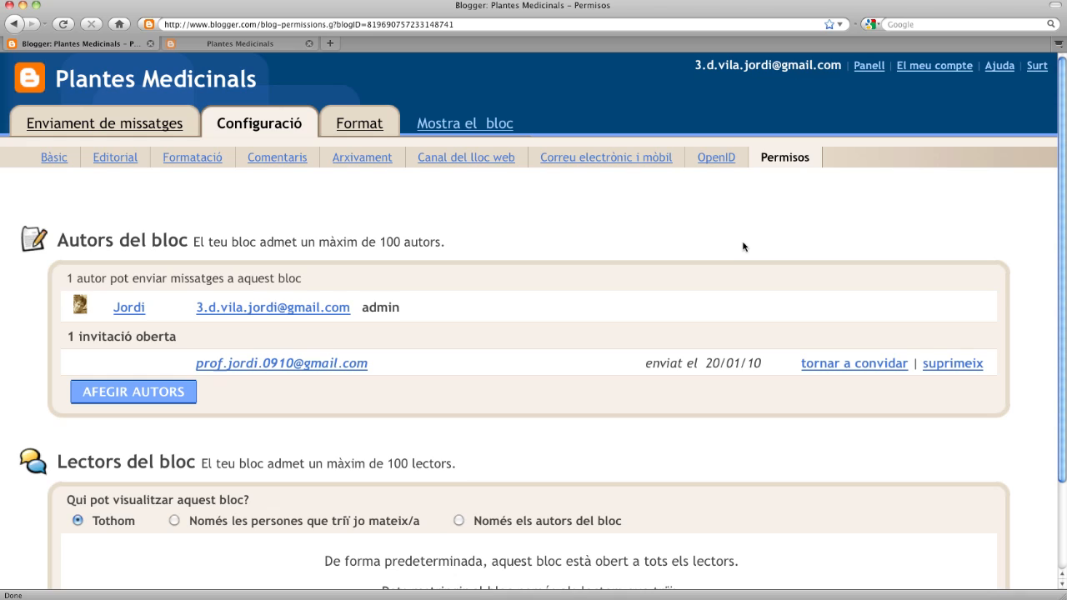
{"action": "scroll", "coordinate": [743, 247], "scroll_direction": "down", "scroll_amount": 3}
{"action": "scroll", "coordinate": [743, 247], "scroll_direction": "up", "scroll_amount": 3}
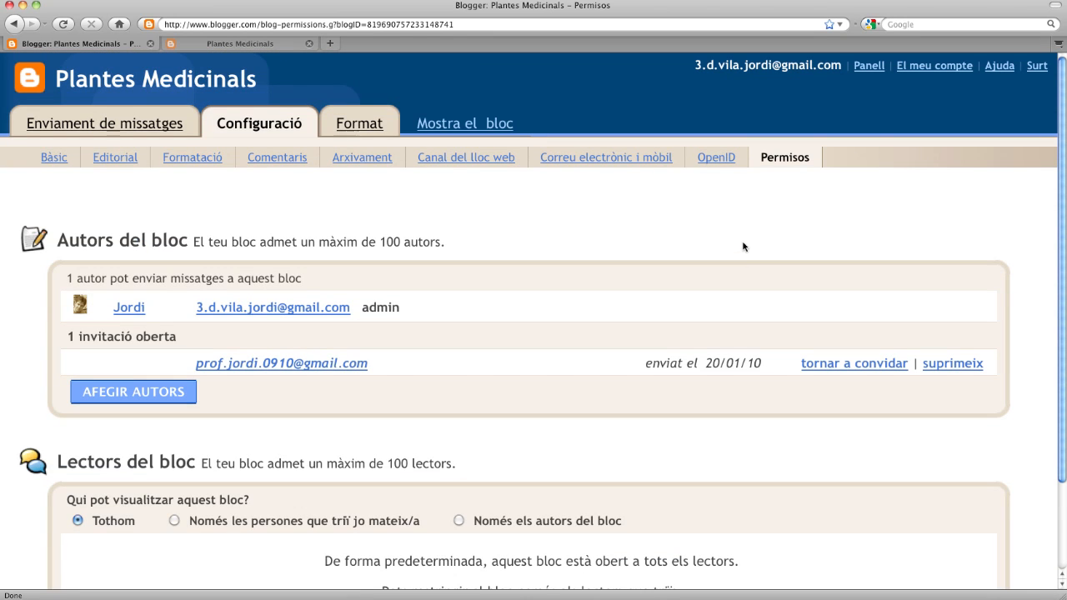